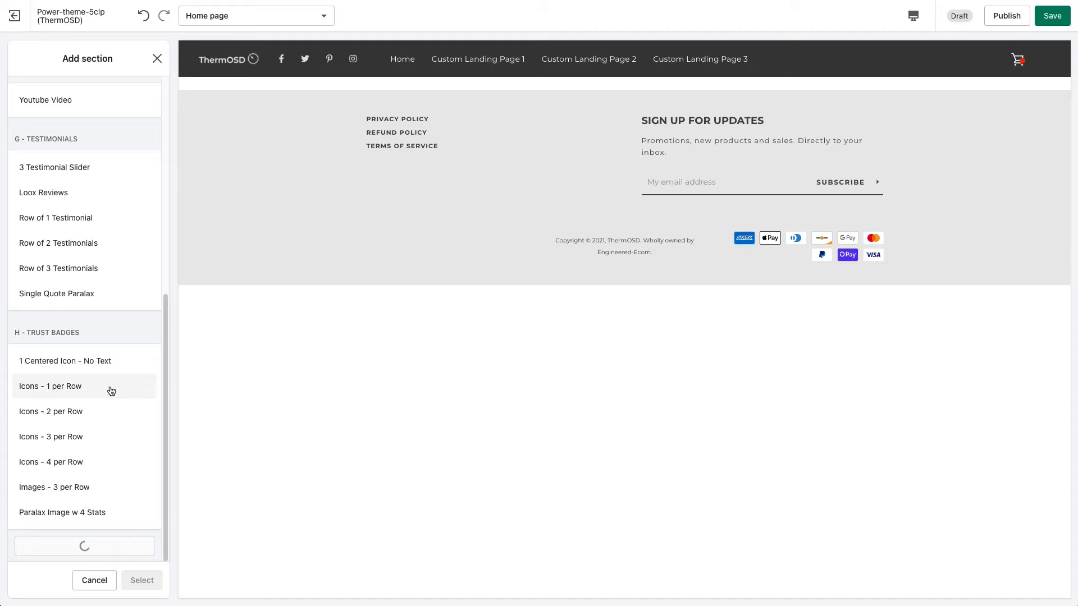
# Add the Blog posts section from the Featured Blog Posts group to the home page.
pyautogui.scroll(-10, 153, 481)
pyautogui.scroll(-3, 153, 515)
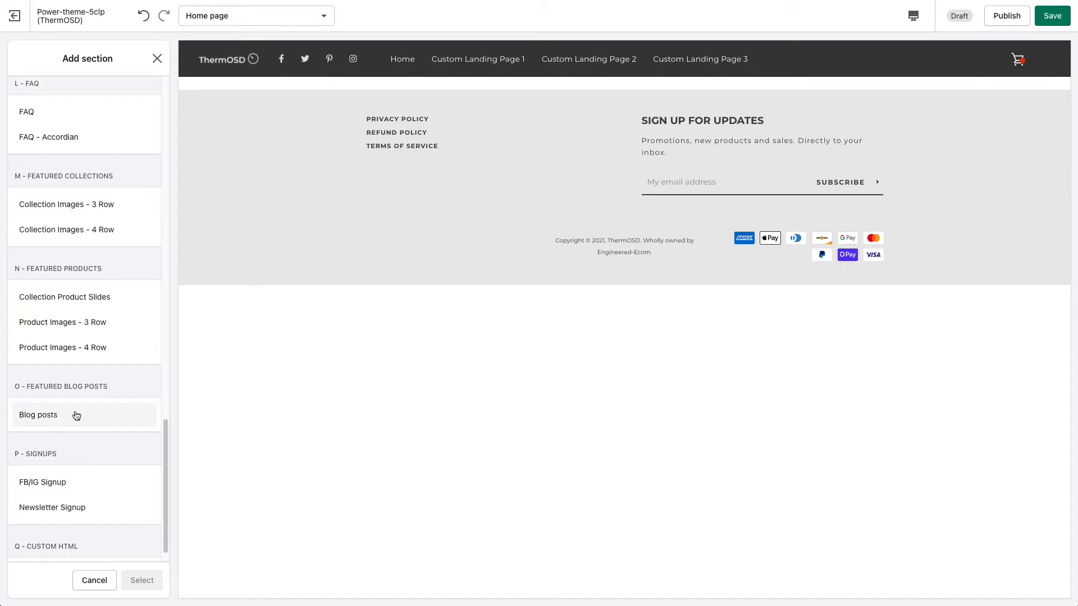
pyautogui.click(47, 417)
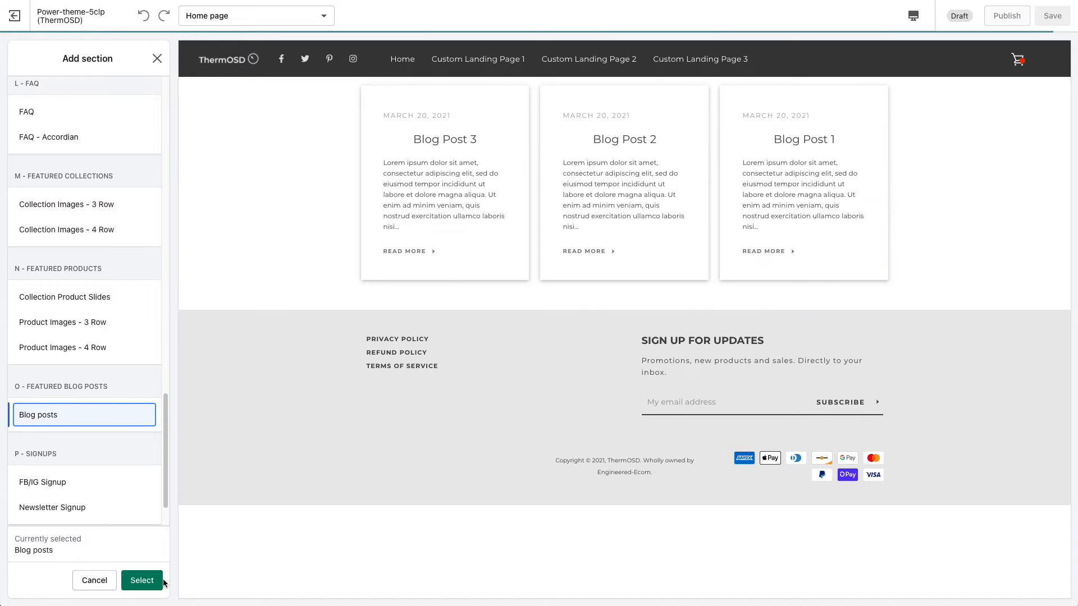
pyautogui.click(157, 581)
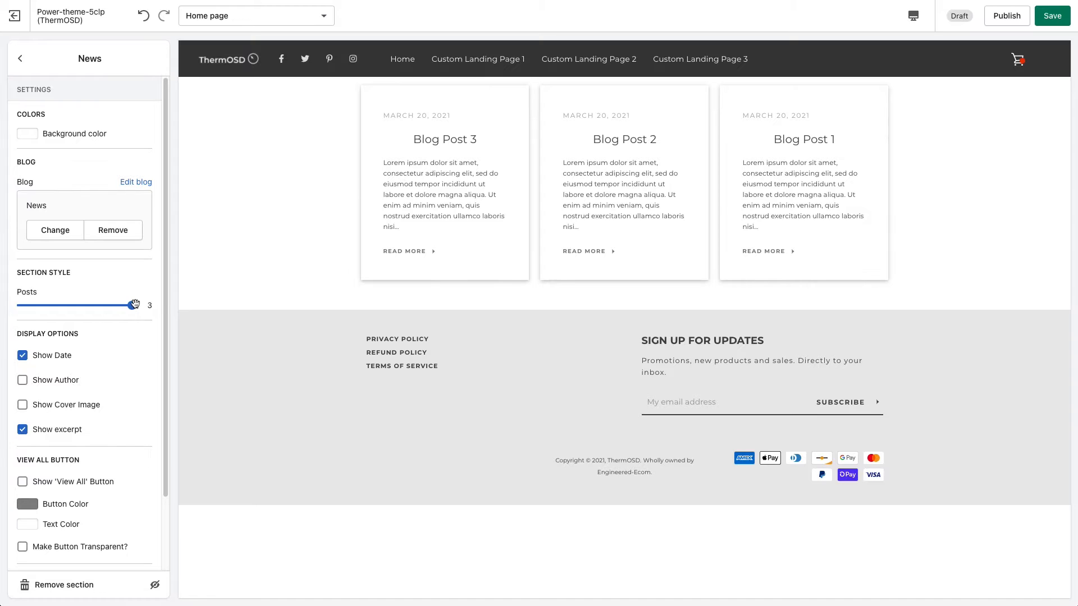
pyautogui.moveTo(132, 305)
pyautogui.mouseDown()
pyautogui.moveTo(79, 304)
pyautogui.moveTo(132, 305)
pyautogui.mouseUp()
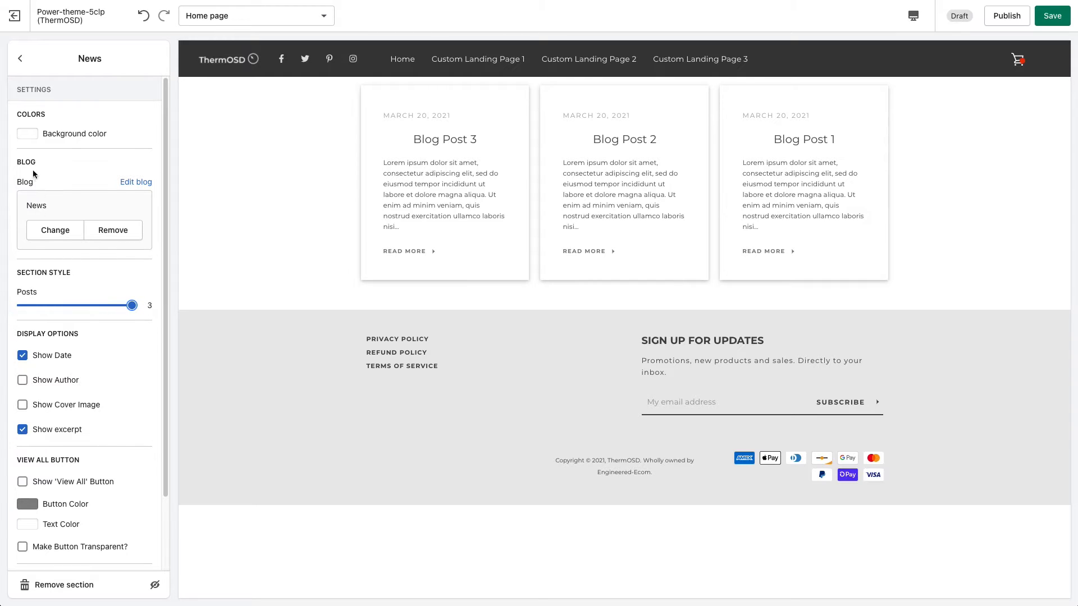
# Check which blogs can be chosen as the section's source, leaving the choice without changing it.
pyautogui.click(55, 230)
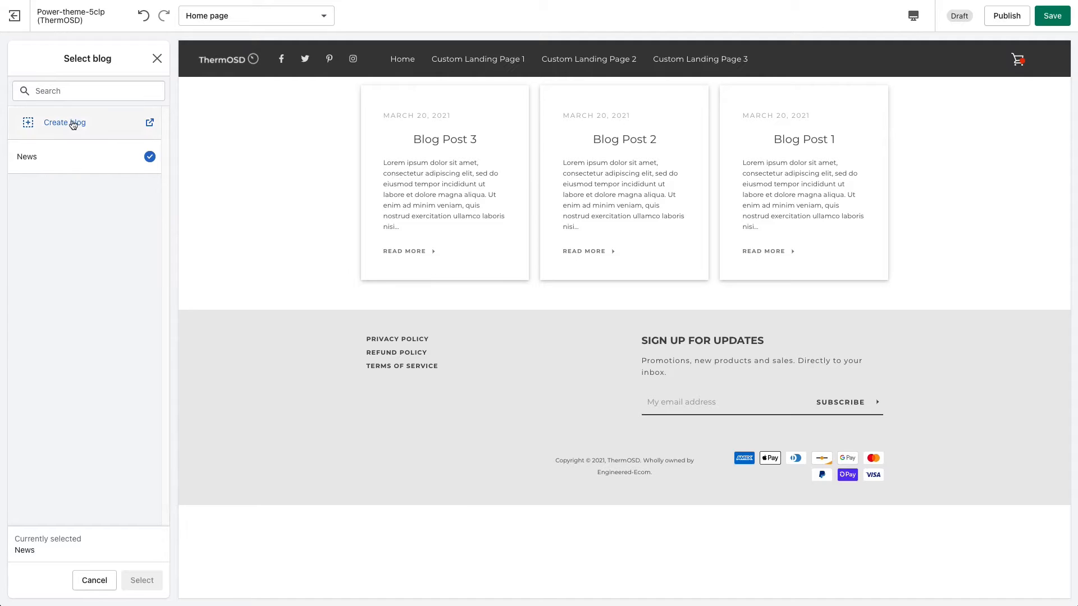
pyautogui.click(54, 162)
pyautogui.click(108, 580)
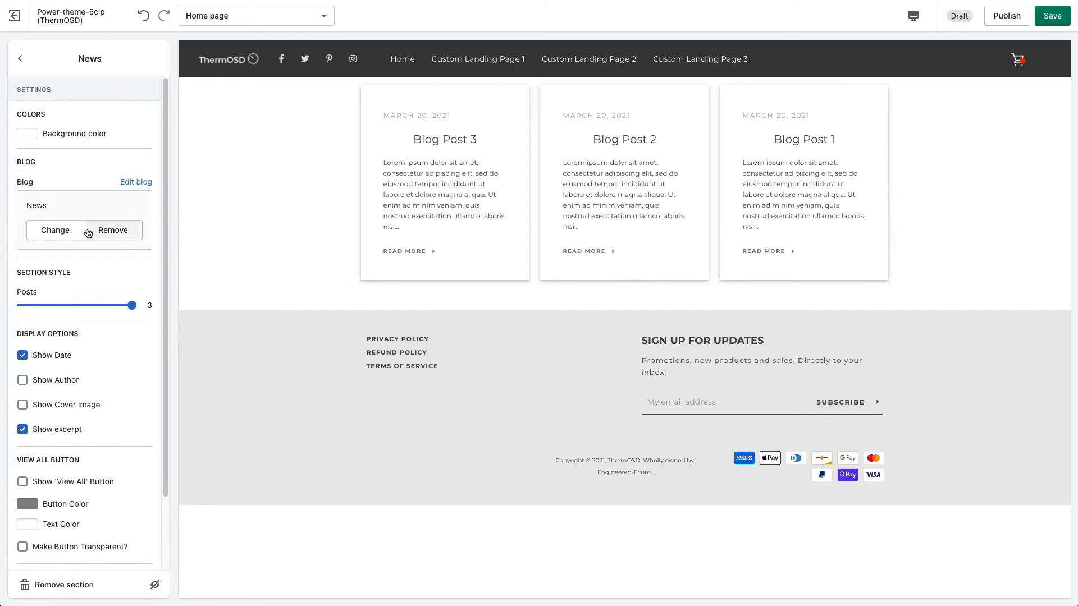
# Try a grey background color for the News section, and restore it to white.
pyautogui.click(22, 134)
pyautogui.moveTo(26, 151); pyautogui.dragTo(21, 170)
pyautogui.click(306, 187)
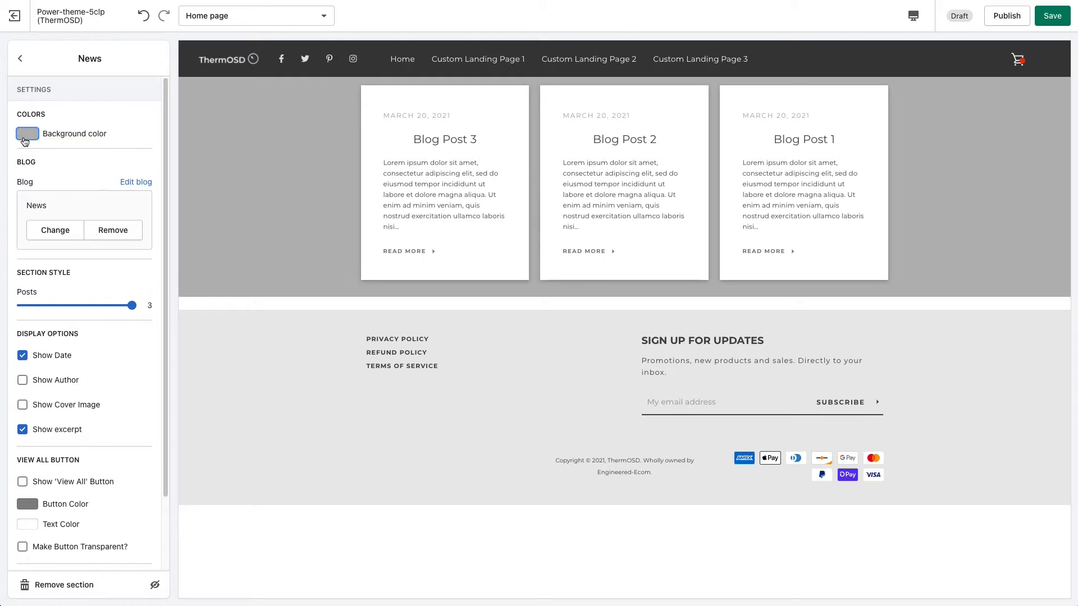
pyautogui.click(25, 134)
pyautogui.click(129, 116)
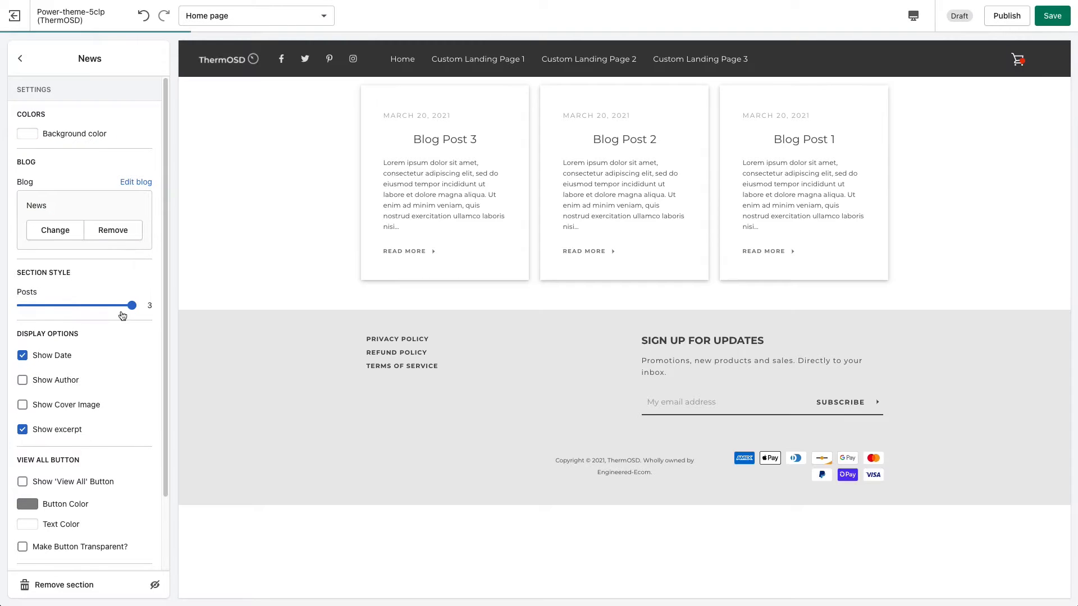
# Try the News section with 2 posts and 1 post, and set the number of posts back to 3.
pyautogui.moveTo(131, 304); pyautogui.dragTo(77, 305)
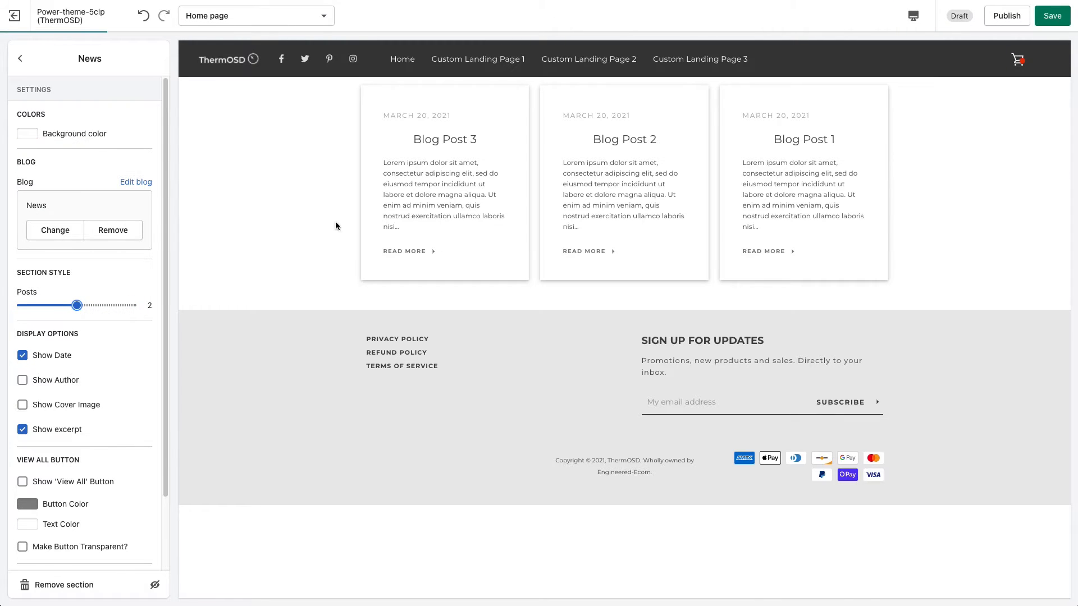
pyautogui.moveTo(78, 306); pyautogui.dragTo(28, 305)
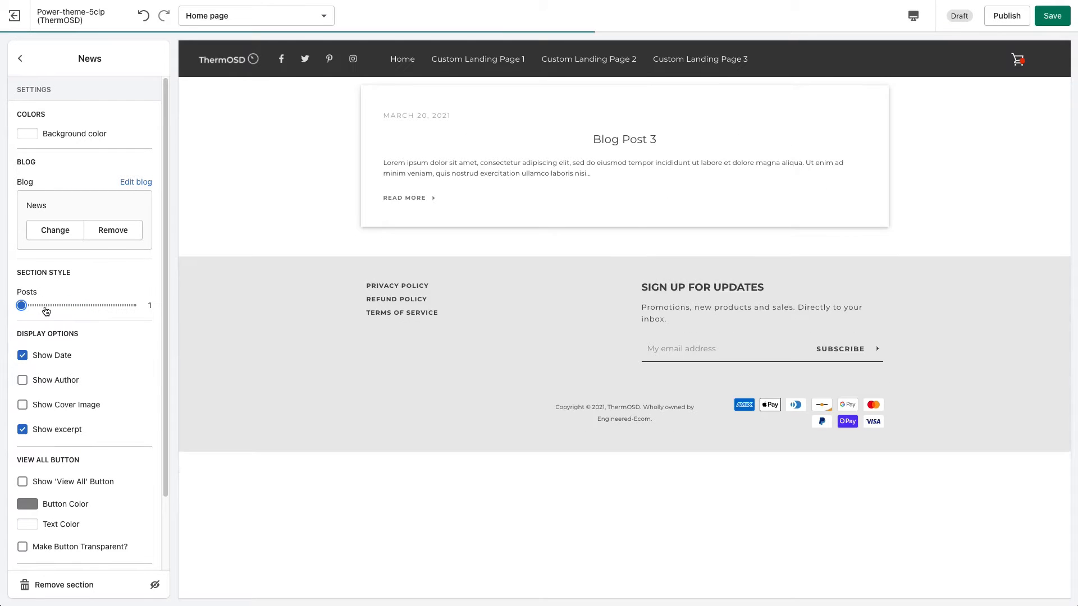
pyautogui.moveTo(21, 306); pyautogui.dragTo(132, 305)
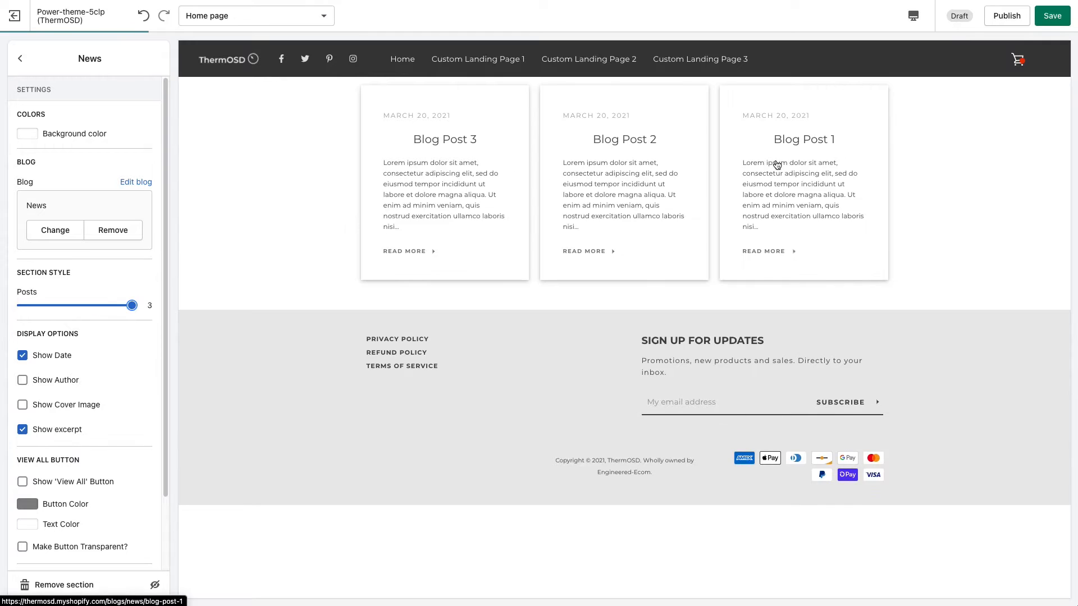
# Preview the News section in the mobile layout and return to the desktop layout.
pyautogui.click(914, 16)
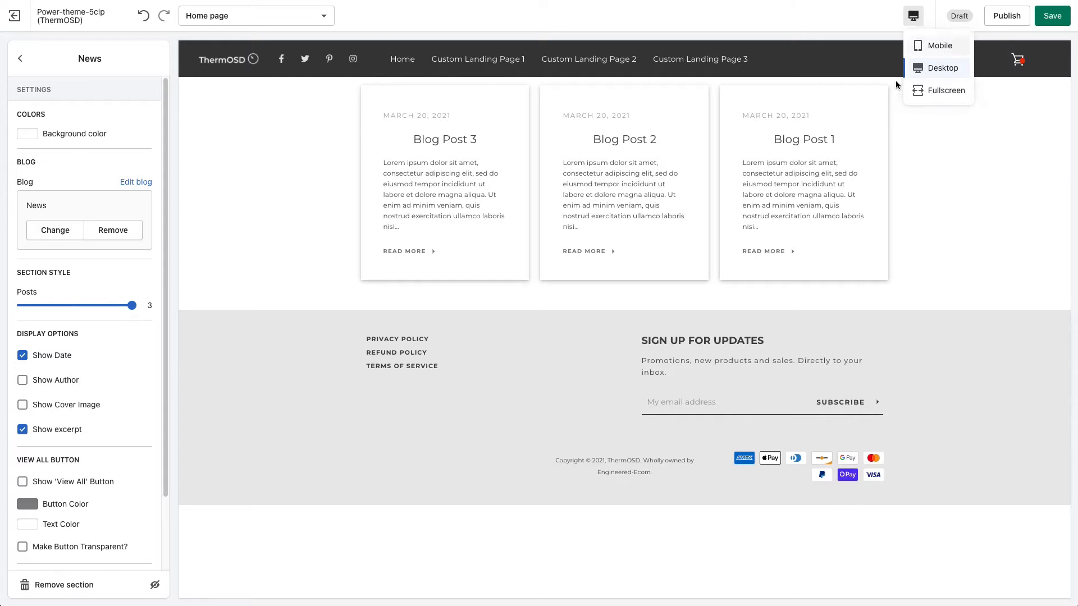
pyautogui.click(928, 45)
pyautogui.moveTo(724, 192); pyautogui.dragTo(725, 168)
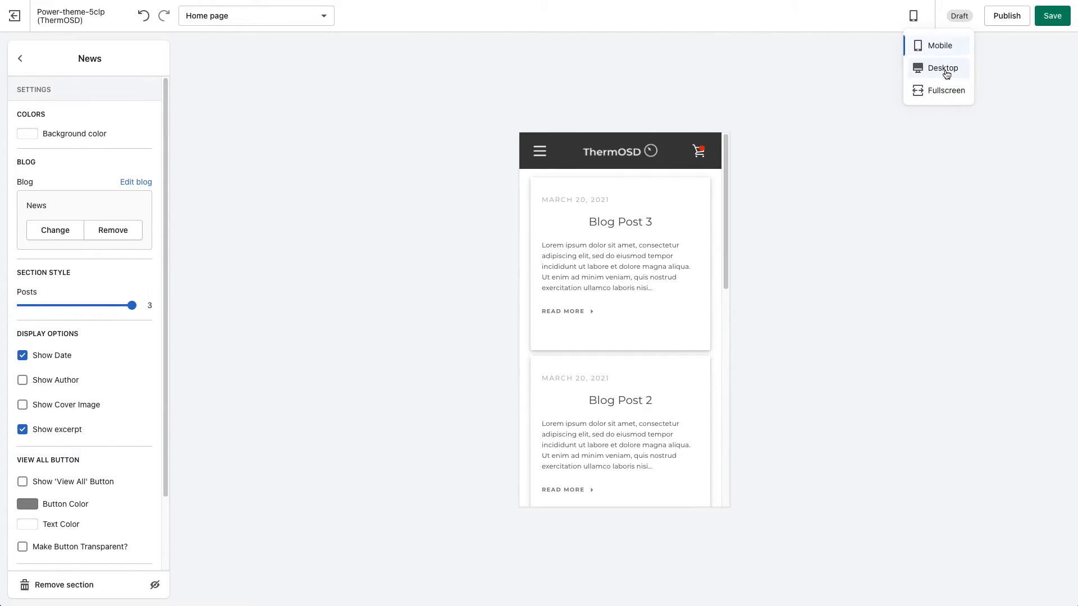
pyautogui.click(943, 68)
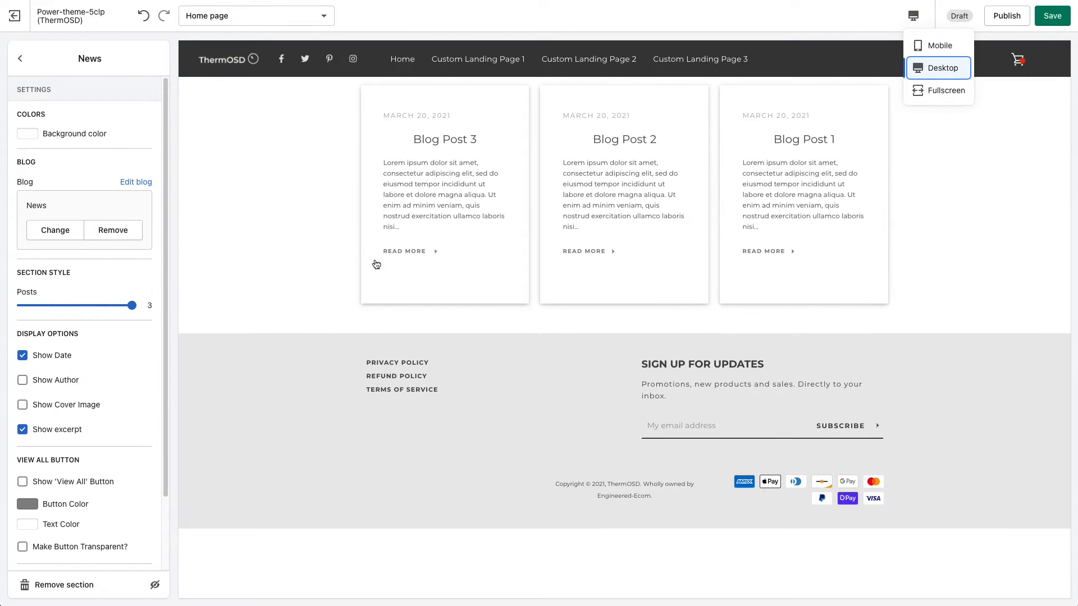
pyautogui.click(313, 289)
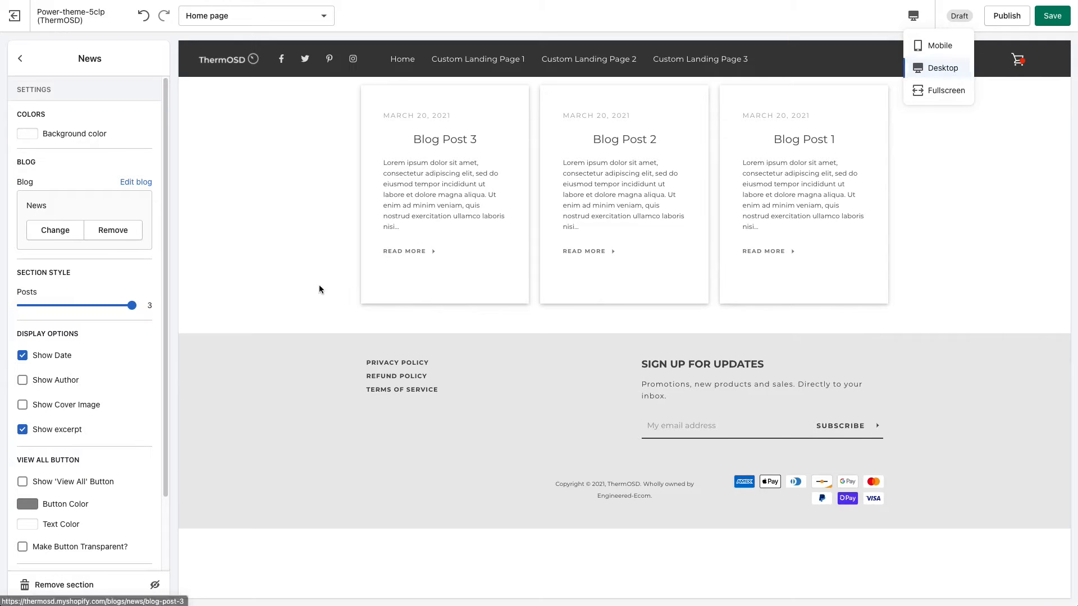
# Open the full Blog Post 3 article from its Read More link and look through the page.
pyautogui.click(413, 256)
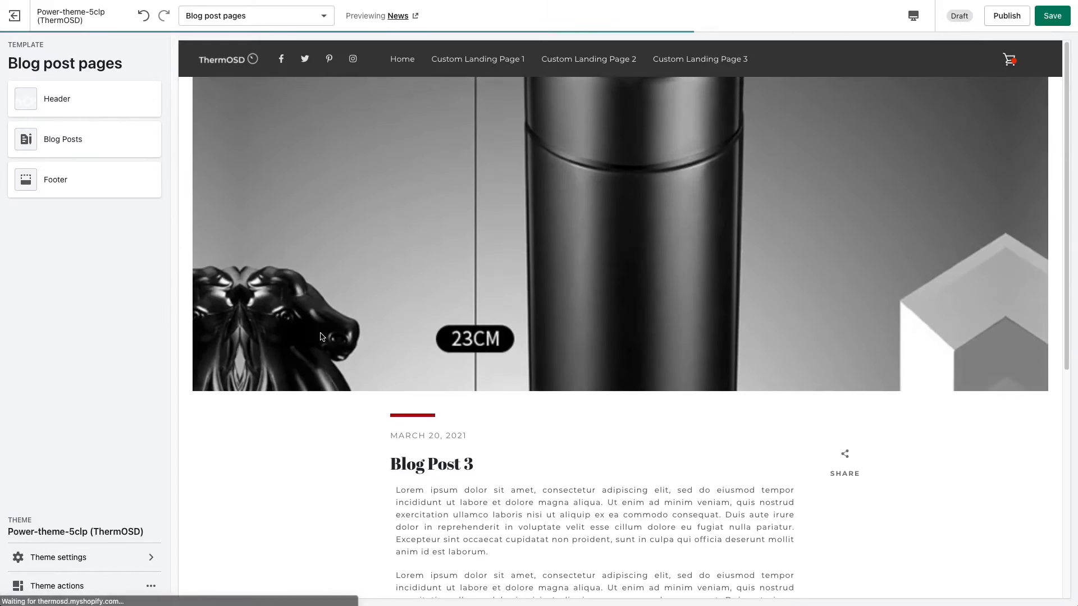
pyautogui.scroll(-5, 322, 337)
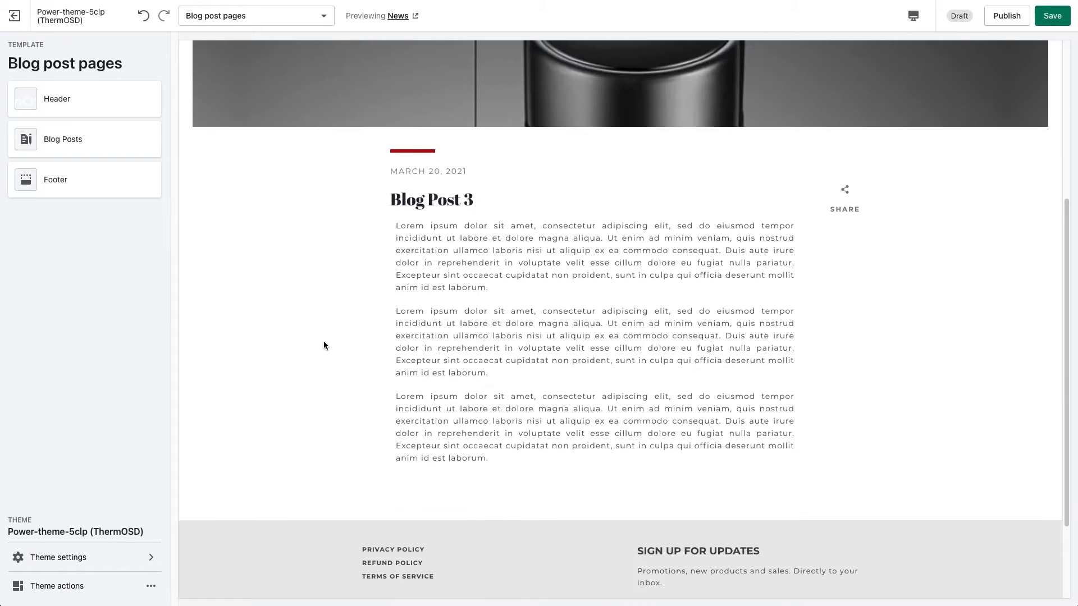
pyautogui.scroll(5, 323, 344)
# Return to the home page template and reopen the News section's settings.
pyautogui.click(236, 16)
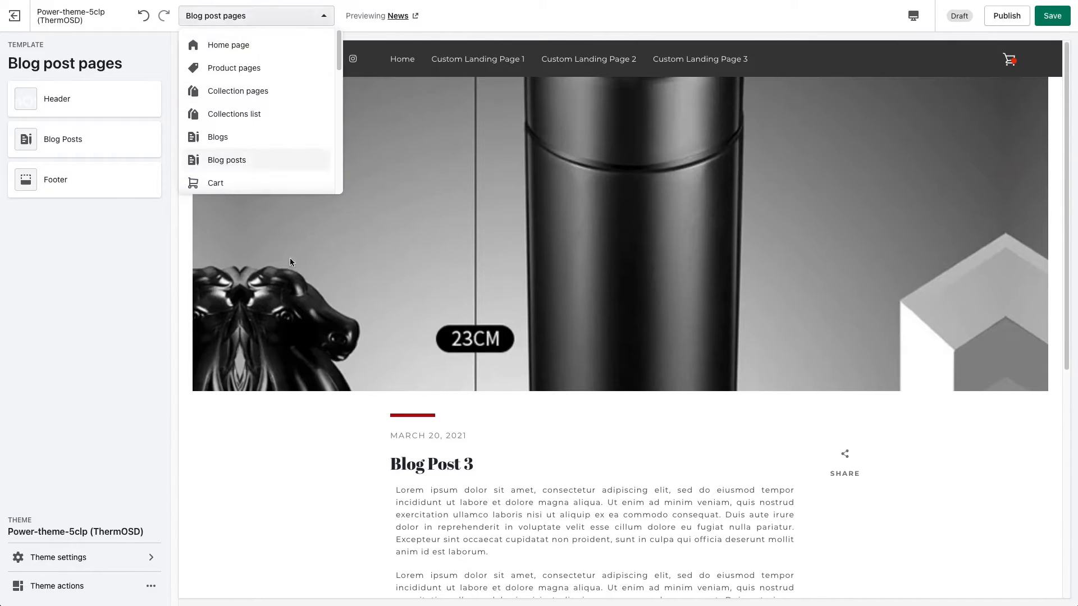
pyautogui.click(286, 18)
pyautogui.click(272, 17)
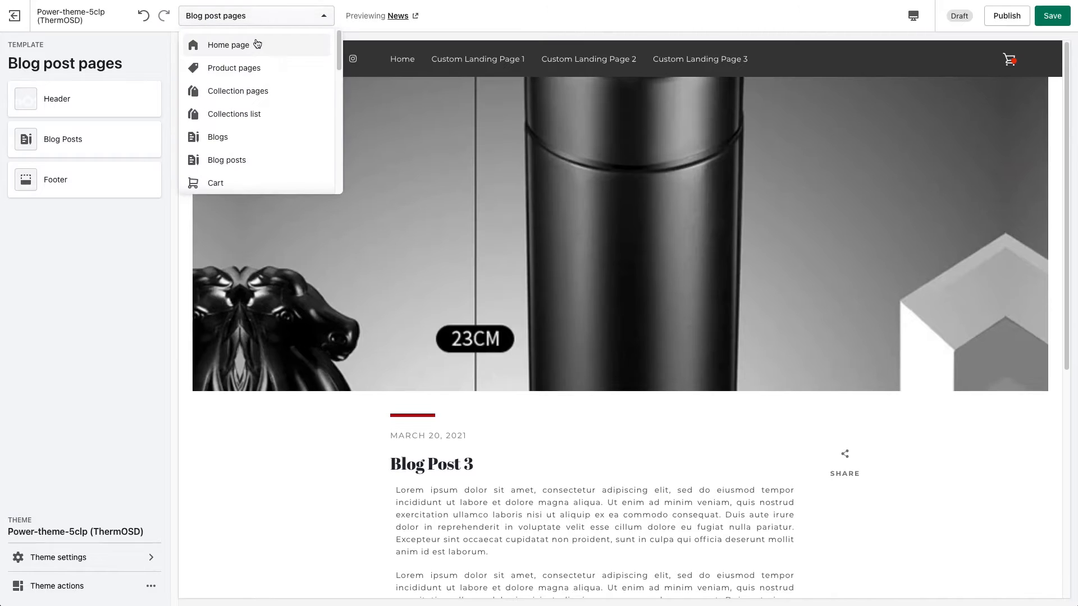
pyautogui.click(260, 45)
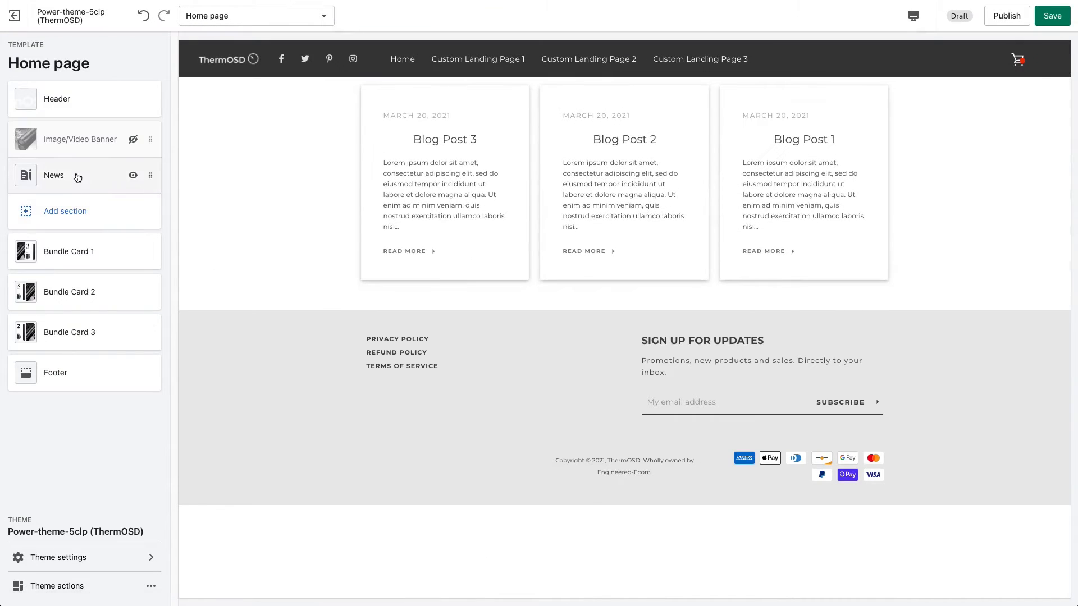
pyautogui.click(86, 176)
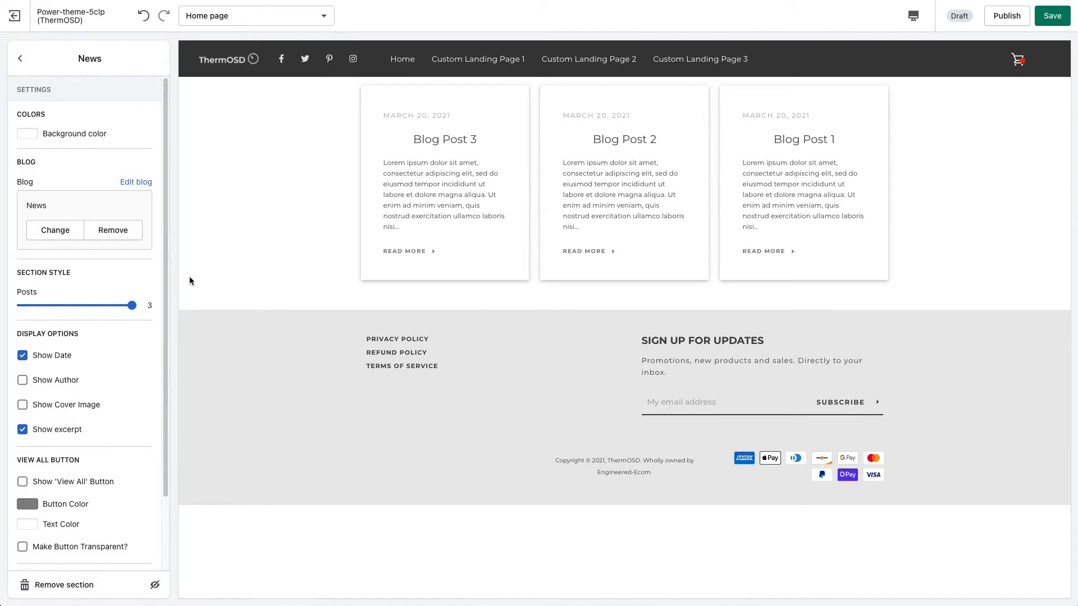
# Try the News section's date, cover image and excerpt display options, restoring each one to its original state.
pyautogui.scroll(-2, 155, 348)
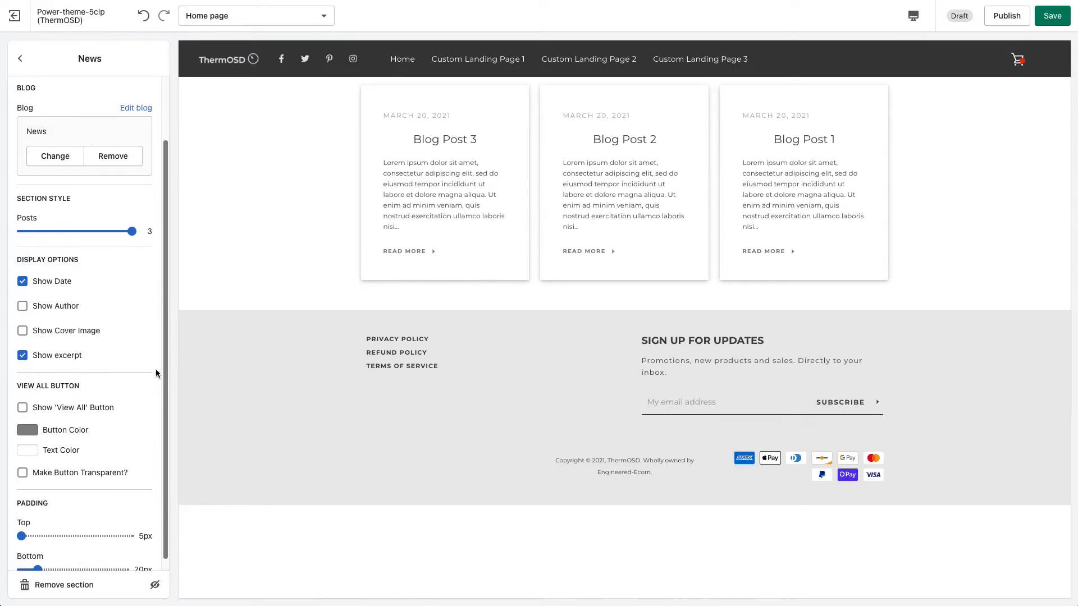
pyautogui.moveTo(156, 370); pyautogui.dragTo(155, 377)
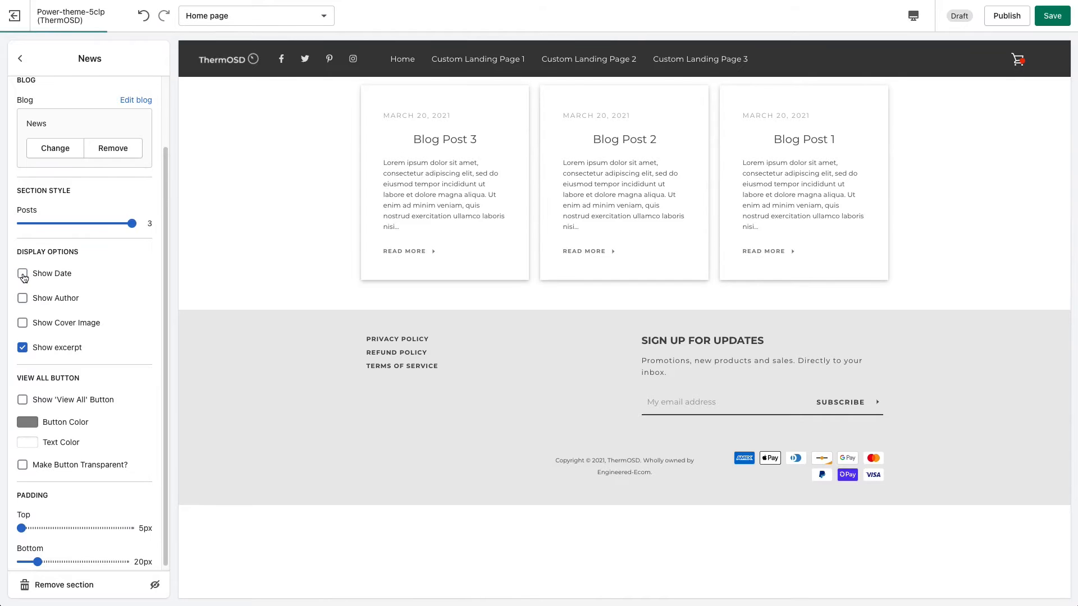
pyautogui.click(23, 274)
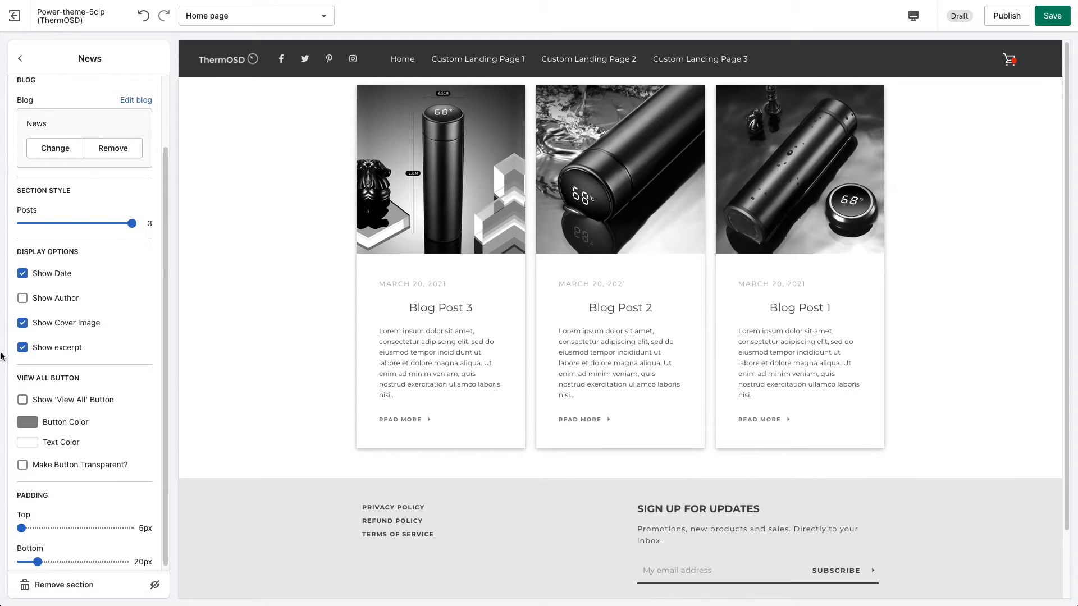
pyautogui.click(48, 325)
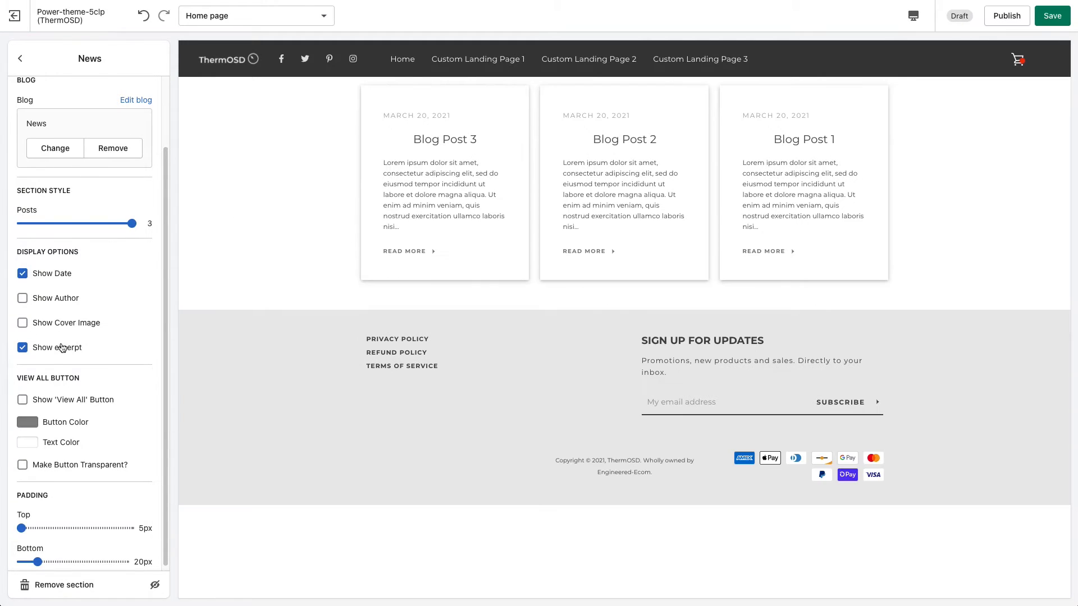
pyautogui.click(40, 351)
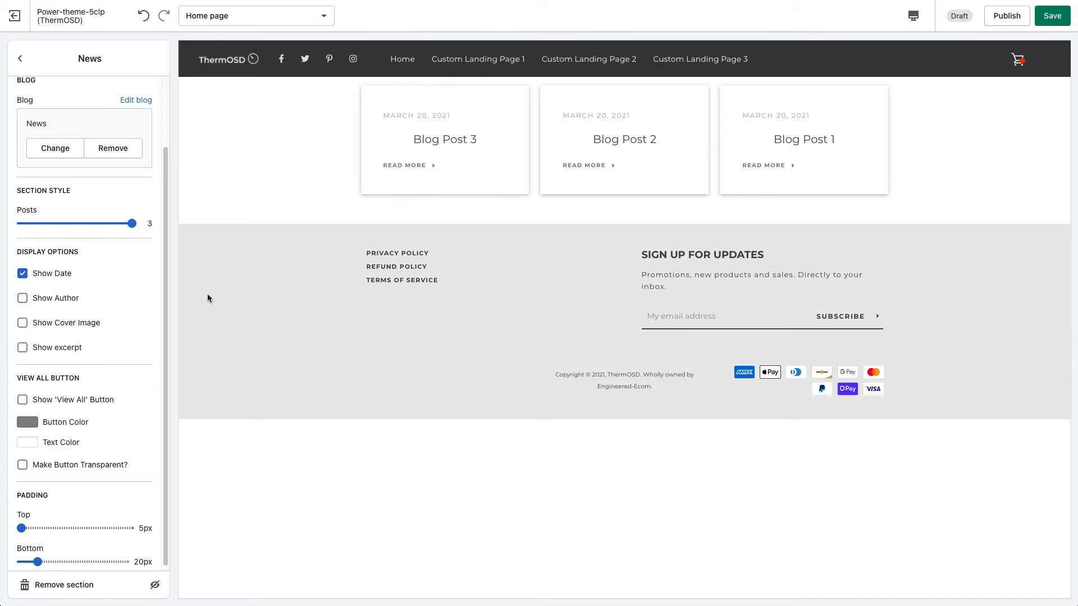
pyautogui.click(65, 347)
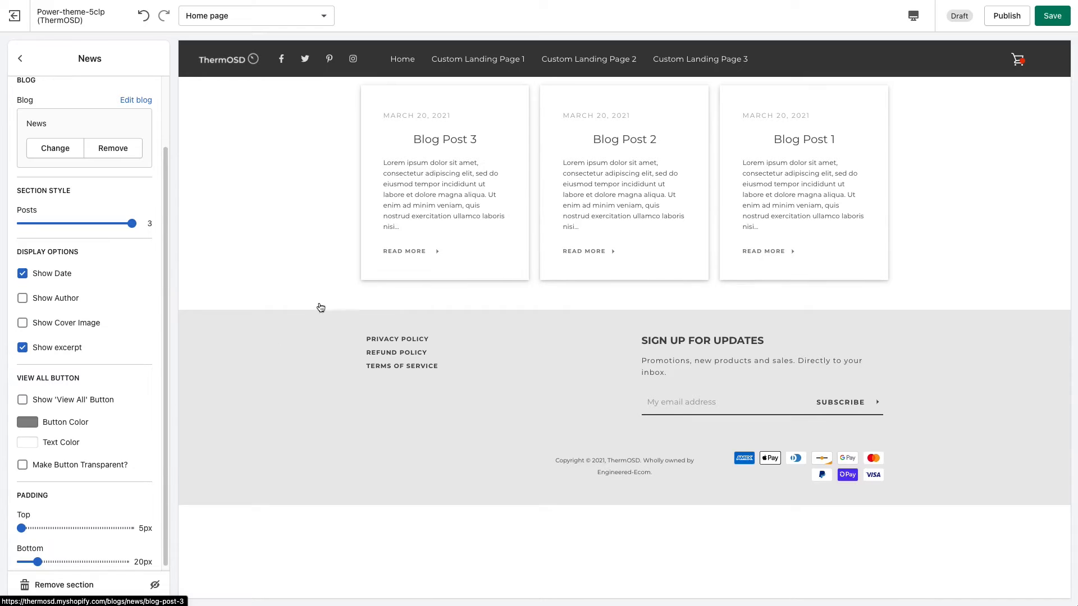
# Enable the 'View All' button in the News section and save the theme changes.
pyautogui.scroll(-1, 160, 379)
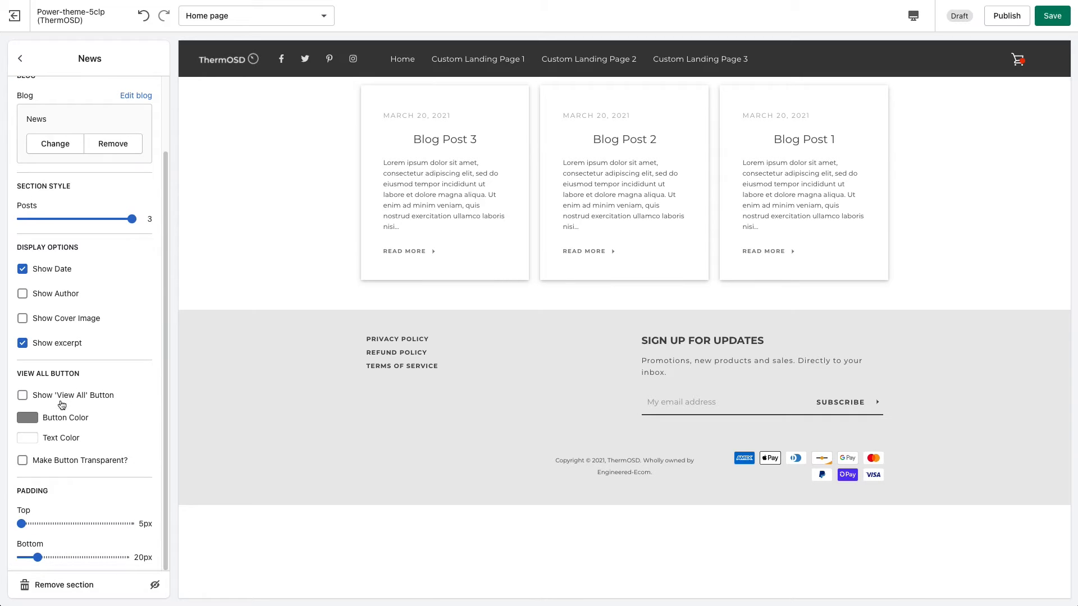
pyautogui.click(22, 396)
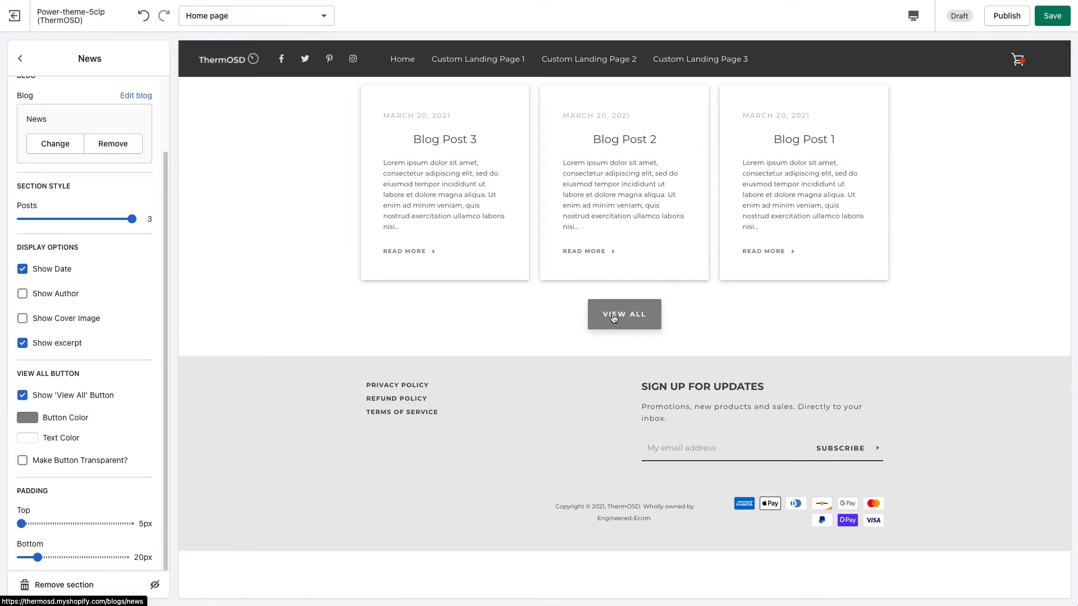
pyautogui.click(1052, 16)
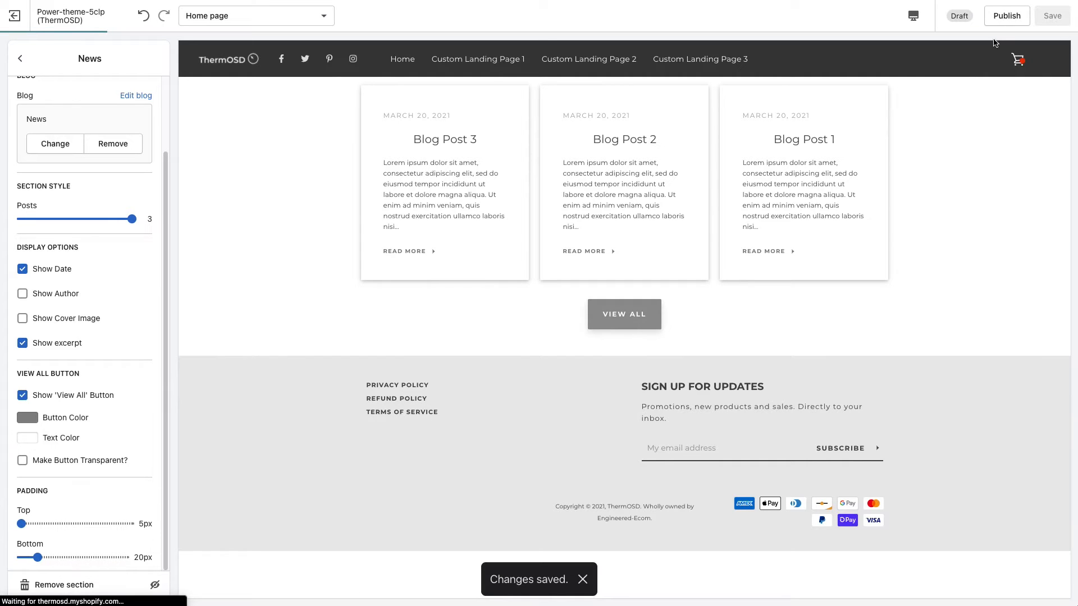
# Follow the View All button to the News blog page, look through its posts, and return to the home page.
pyautogui.click(615, 320)
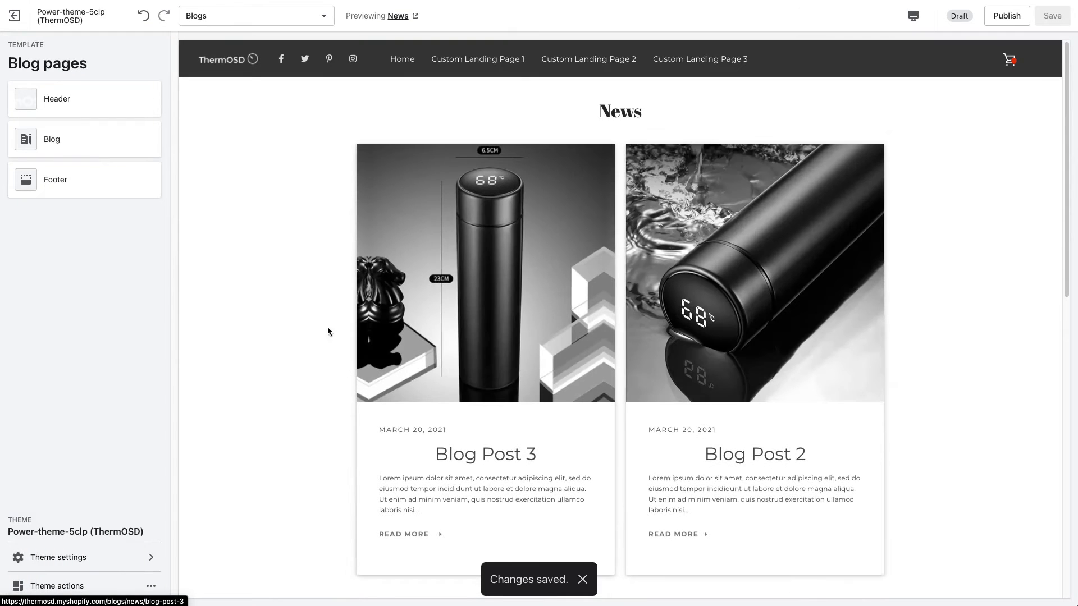
pyautogui.scroll(-5, 310, 337)
pyautogui.scroll(-5, 310, 341)
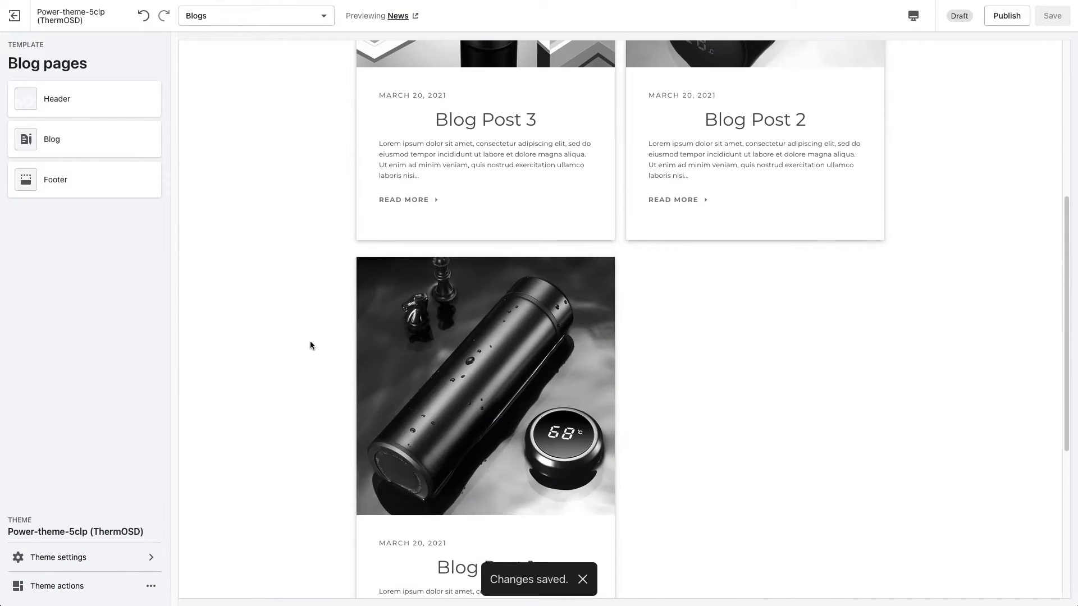
pyautogui.scroll(6, 307, 346)
pyautogui.scroll(3, 306, 345)
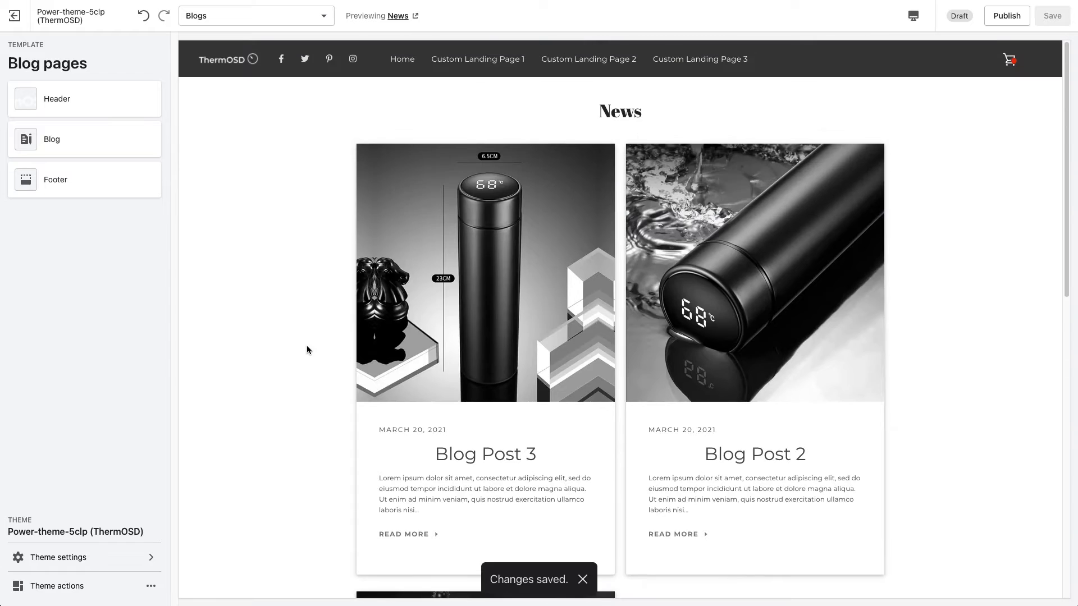
pyautogui.scroll(-3, 307, 345)
pyautogui.scroll(-5, 305, 350)
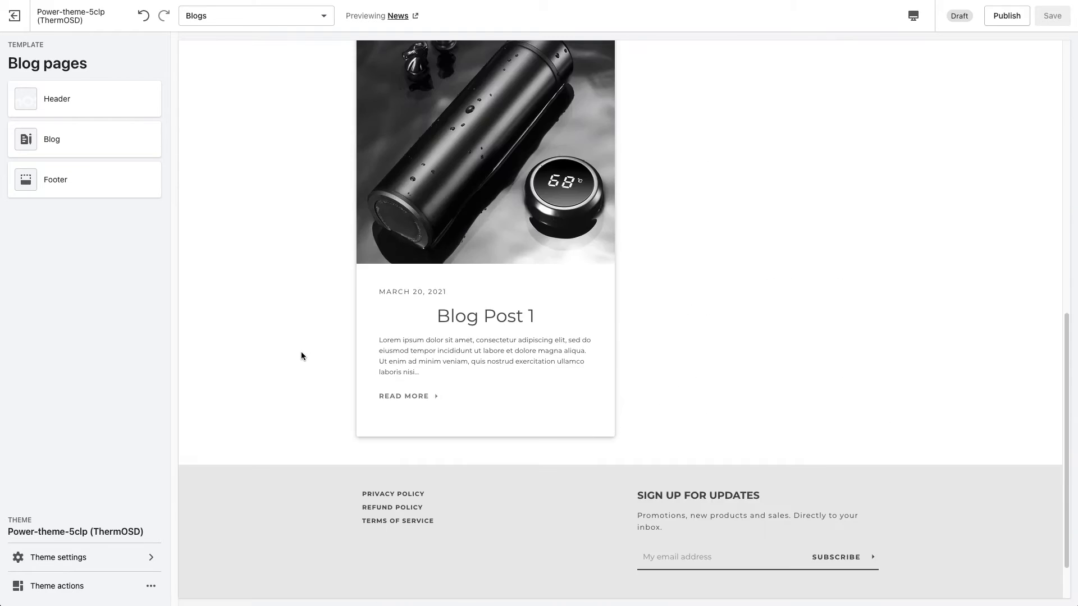
pyautogui.scroll(8, 300, 354)
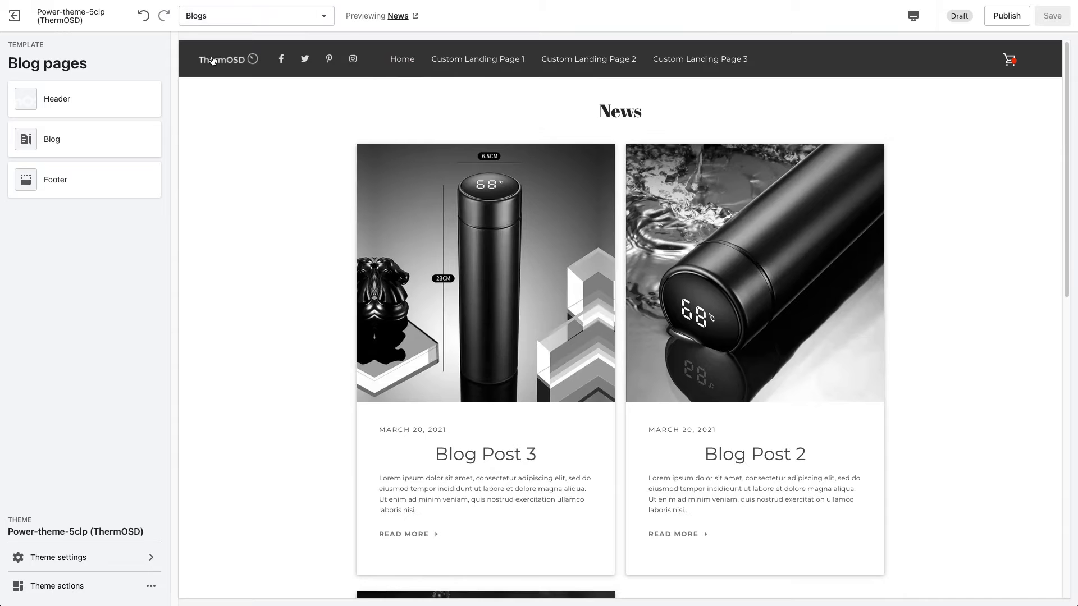
pyautogui.click(212, 60)
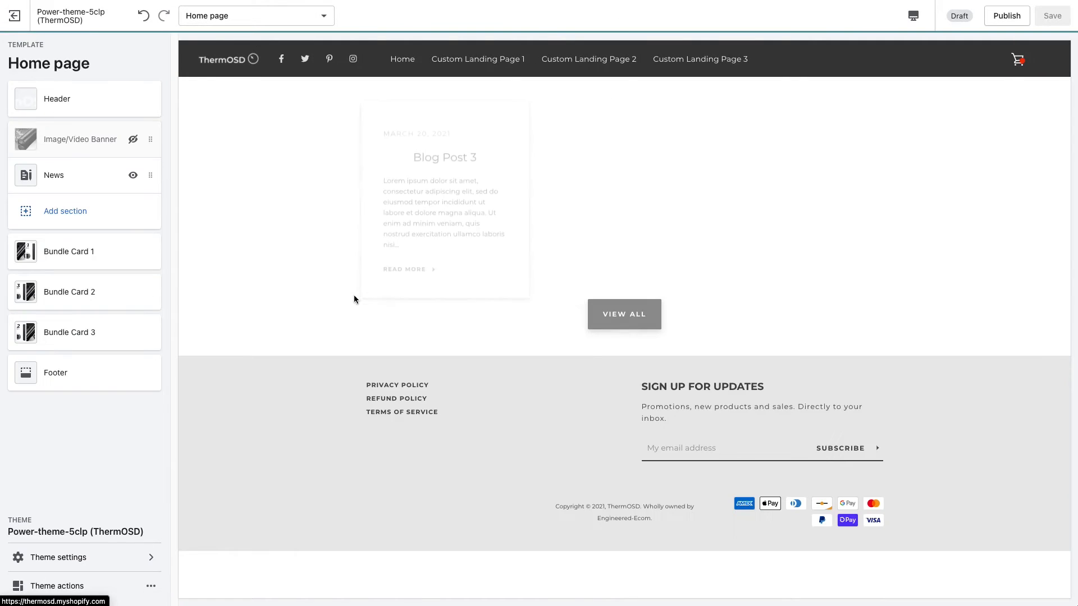
# Make the News section's View All button transparent and set its text color to #232323.
pyautogui.click(79, 177)
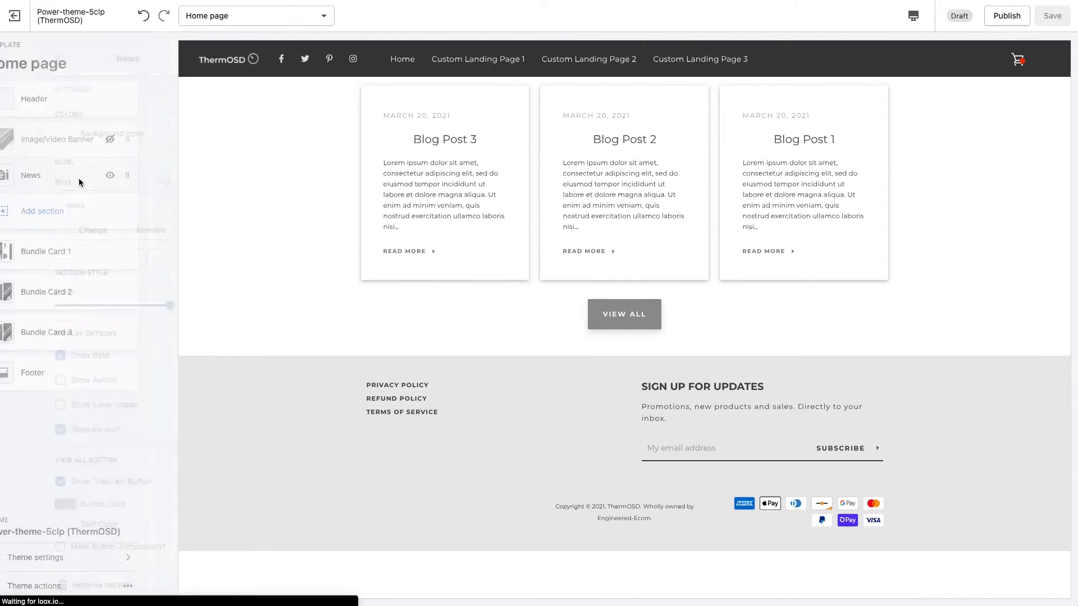
pyautogui.moveTo(164, 241); pyautogui.dragTo(159, 343)
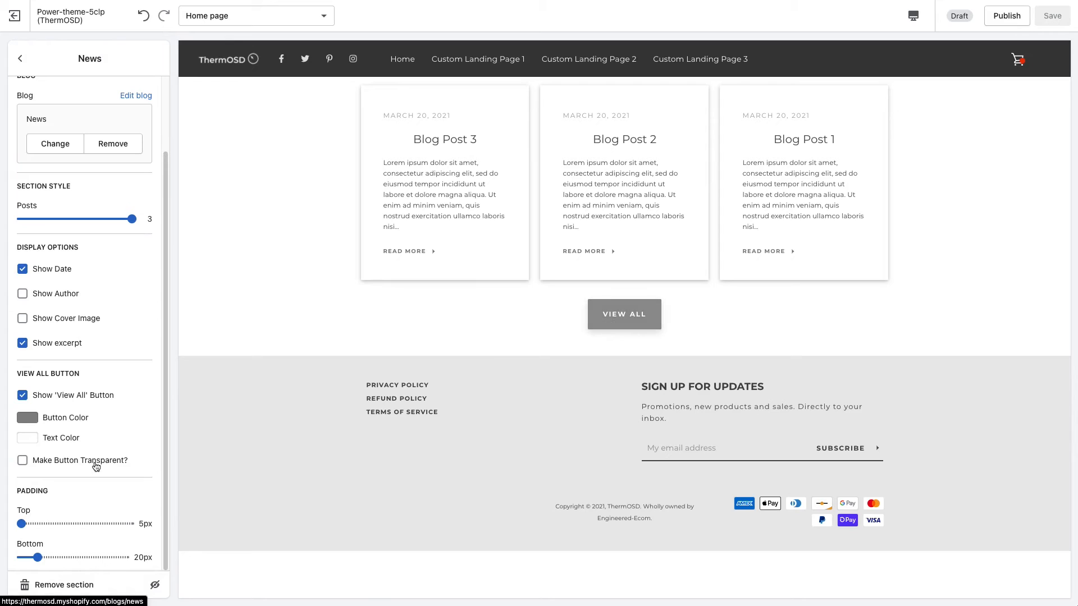
pyautogui.click(64, 461)
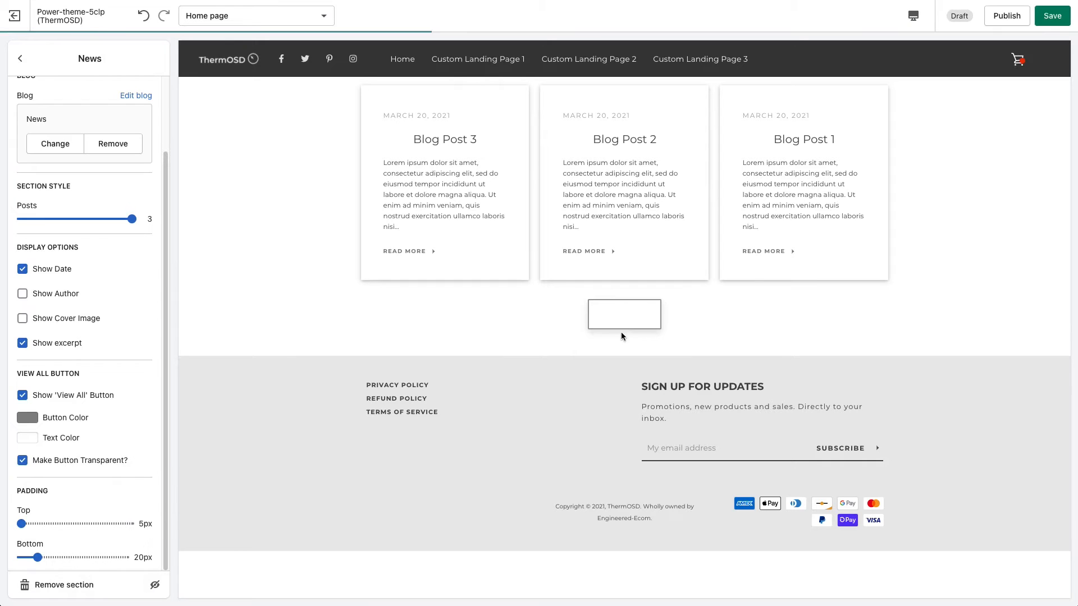
pyautogui.click(28, 439)
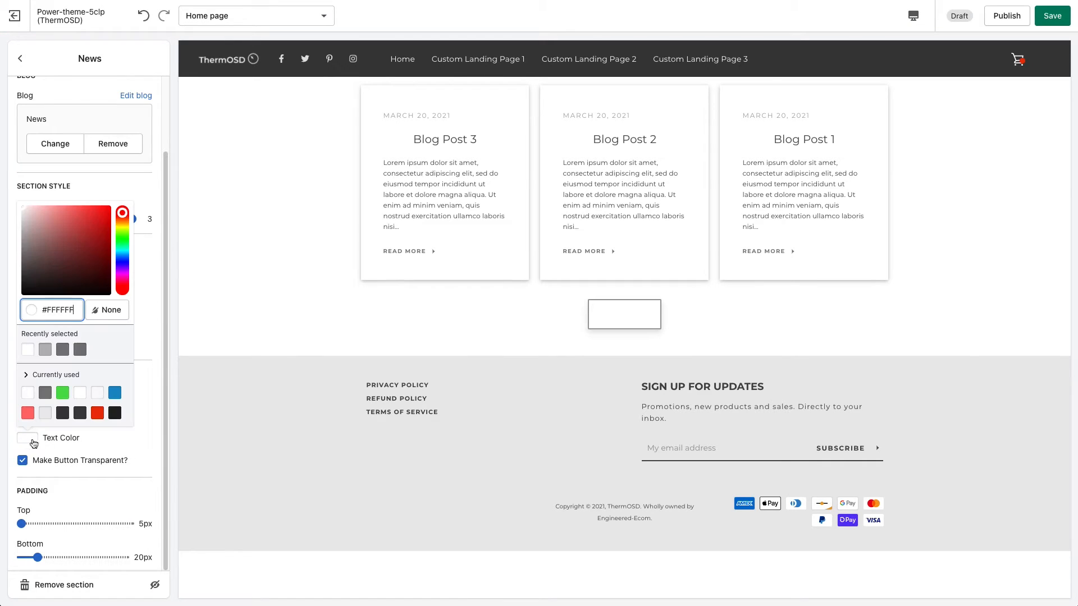
pyautogui.moveTo(56, 251); pyautogui.dragTo(19, 269)
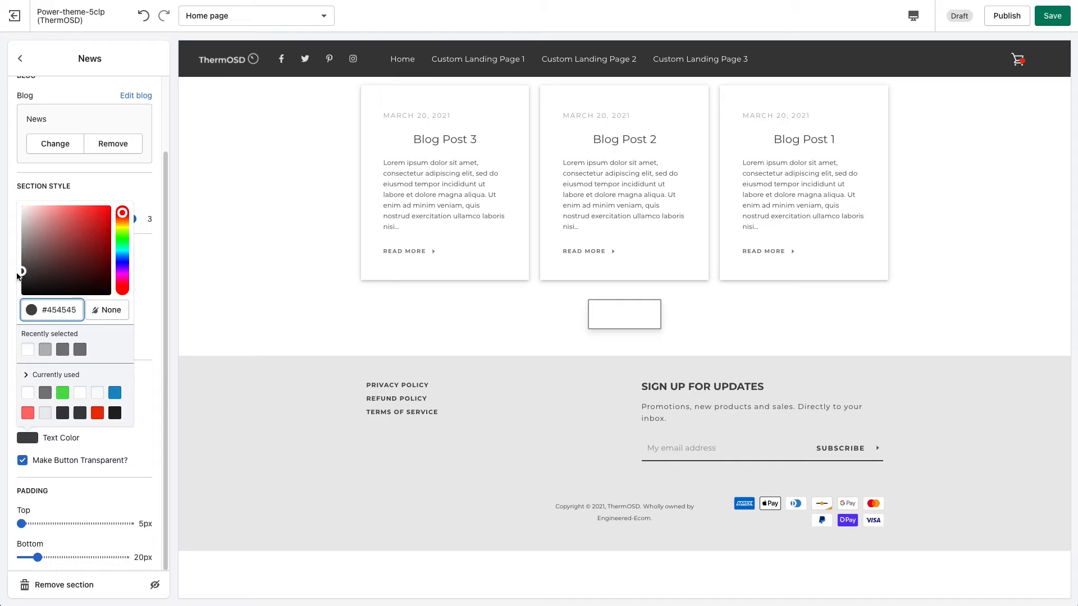
pyautogui.click(153, 265)
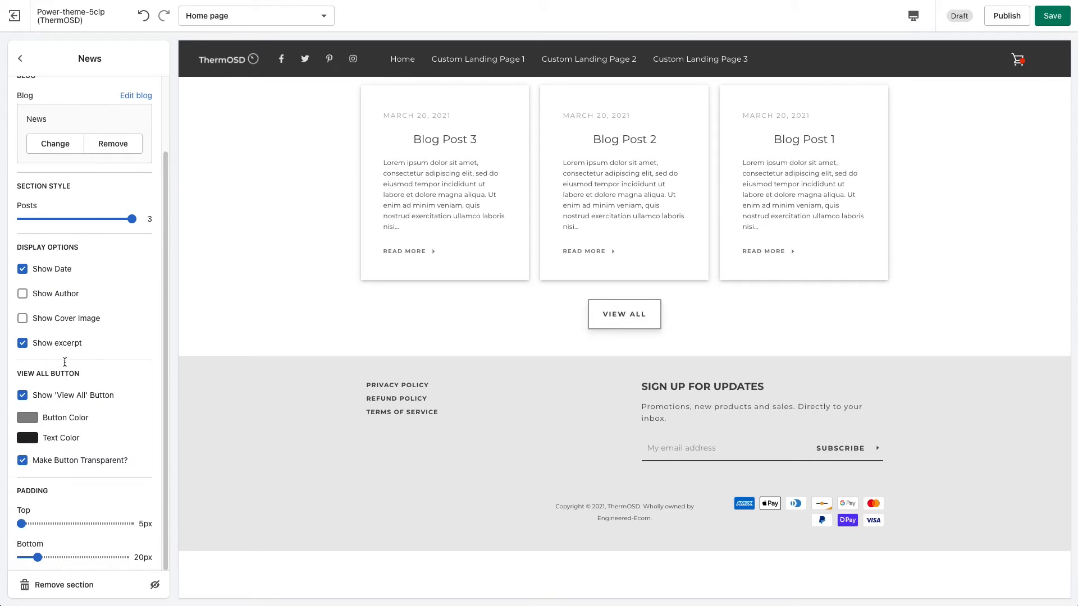
# Set the News section's top padding to 50px and its bottom padding to 80px.
pyautogui.click(69, 526)
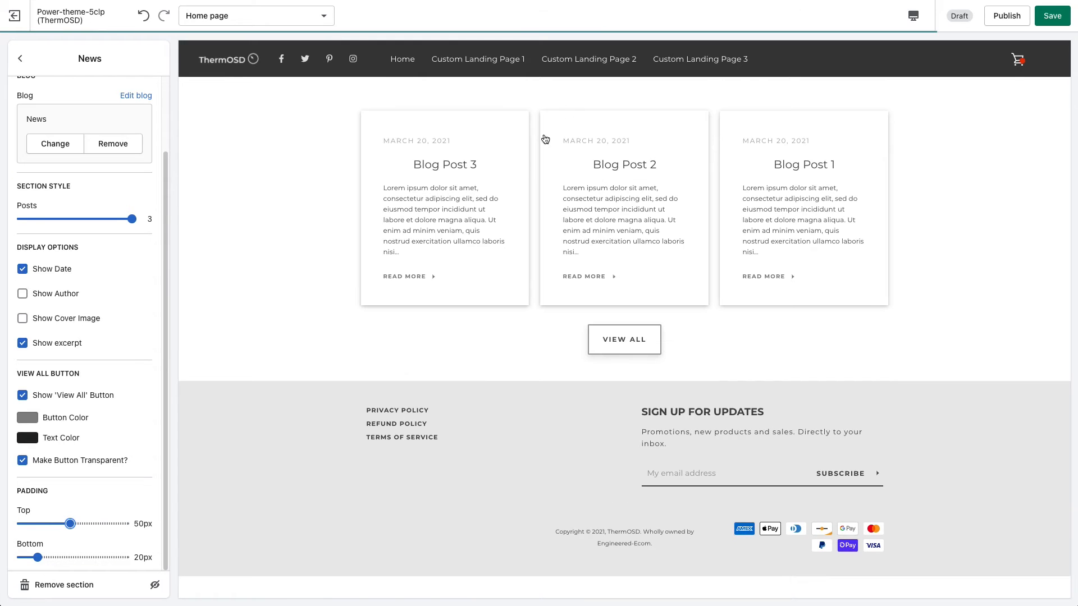
pyautogui.click(102, 558)
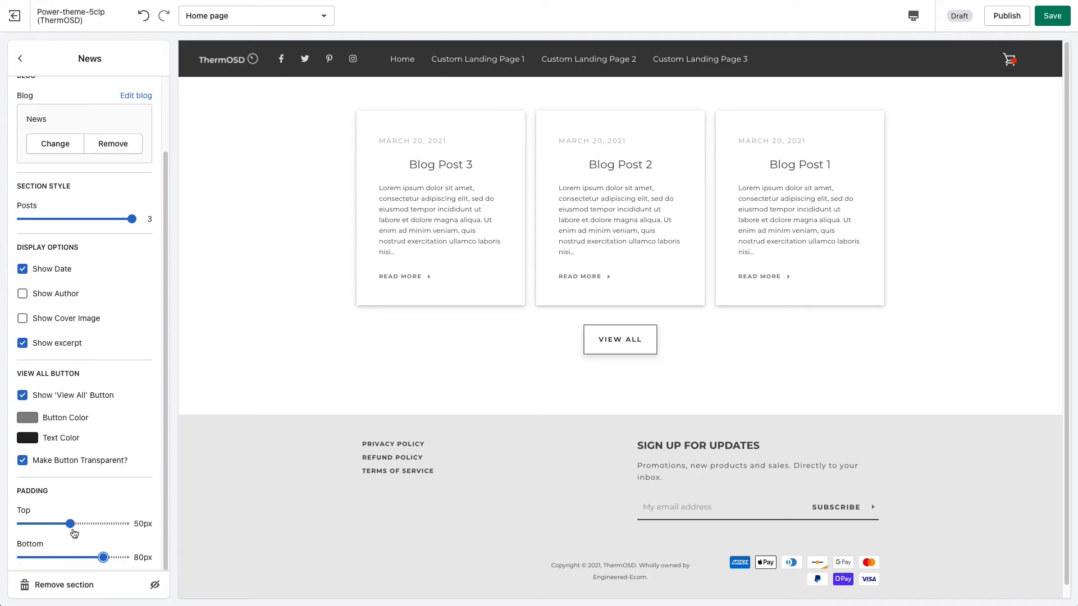
pyautogui.scroll(2, 56, 506)
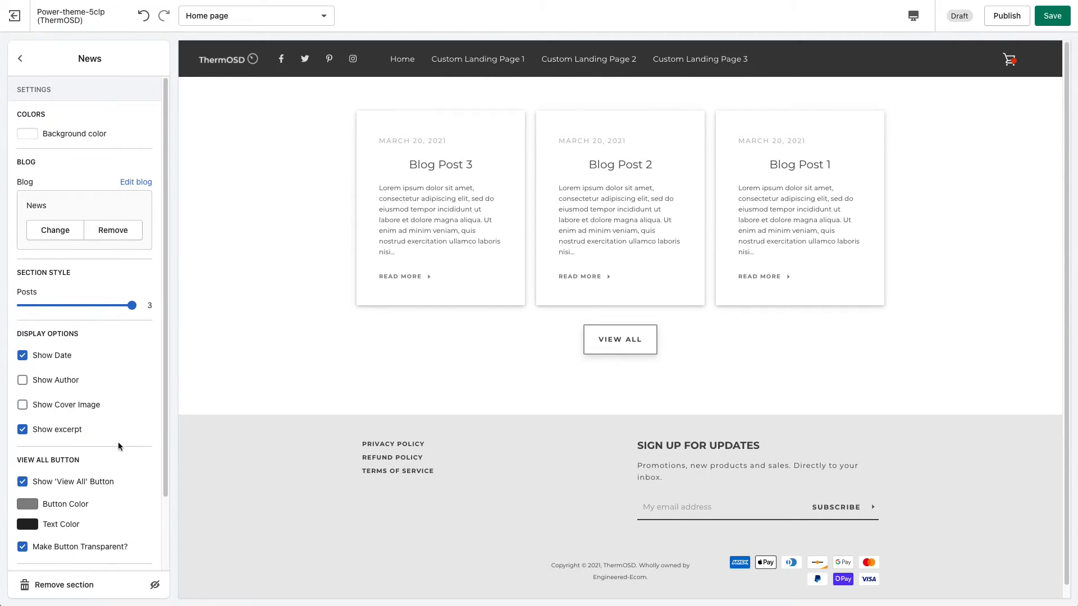
pyautogui.scroll(-3, 149, 522)
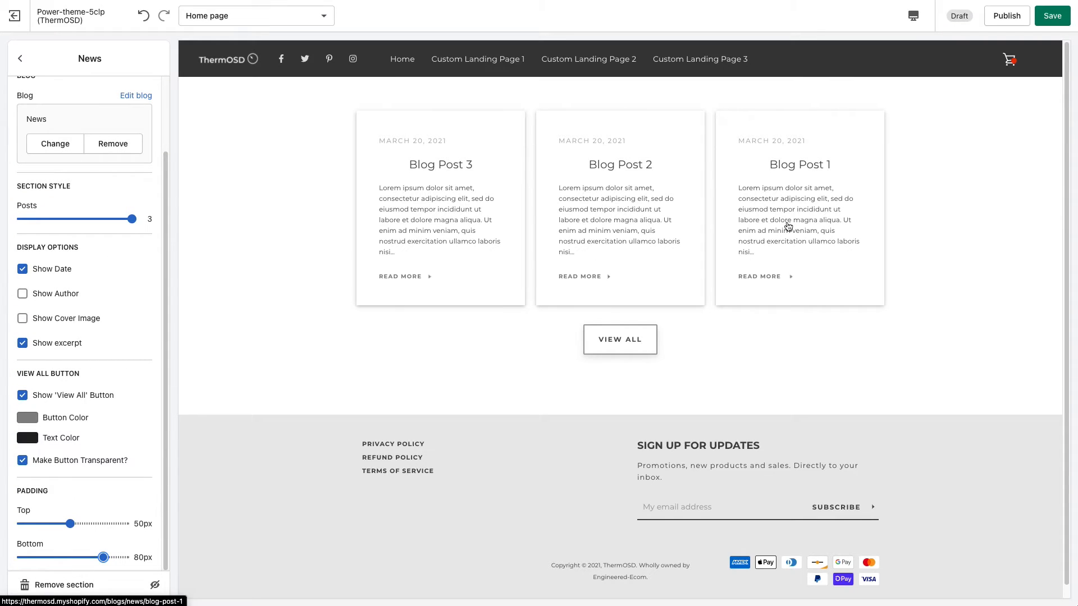
pyautogui.scroll(1, 132, 440)
pyautogui.scroll(-1, 132, 440)
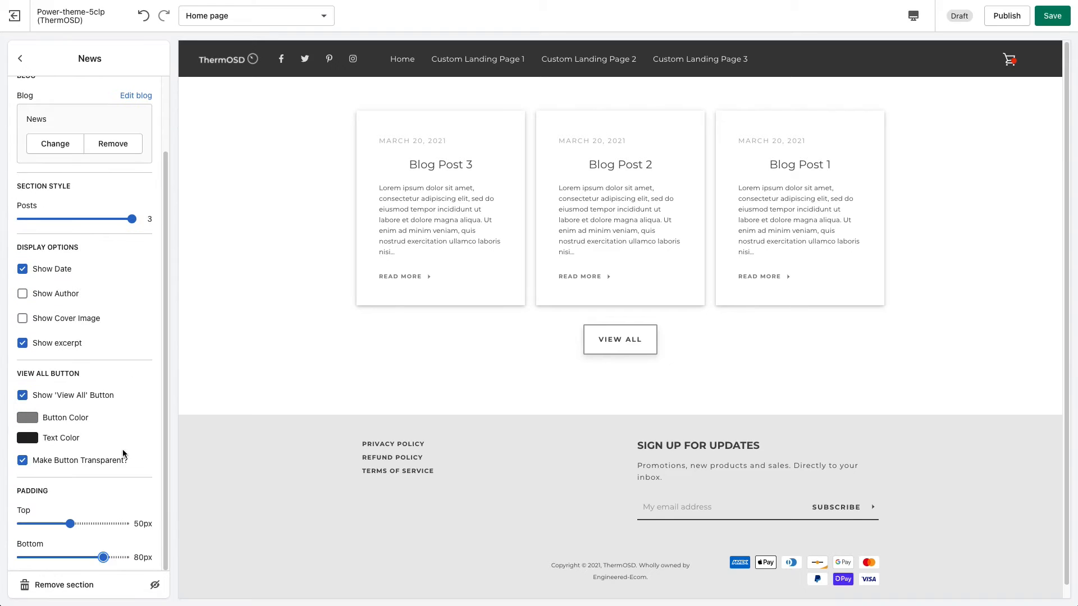
pyautogui.scroll(1, 135, 436)
pyautogui.scroll(-1, 115, 434)
pyautogui.scroll(2, 101, 455)
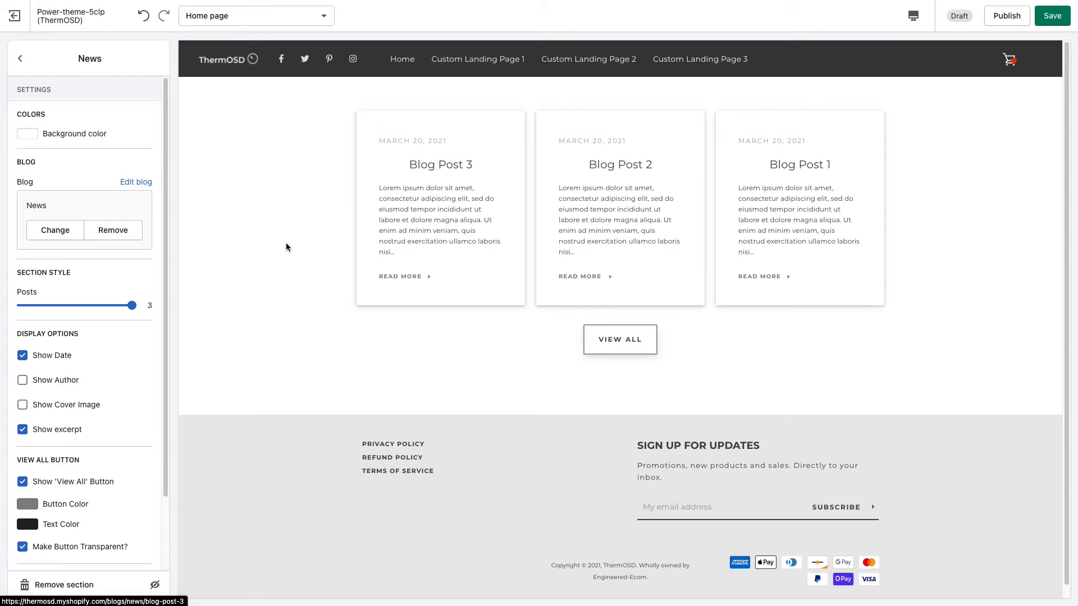
# Open Blog Post 3 through its Read More link and look through the article page.
pyautogui.click(411, 282)
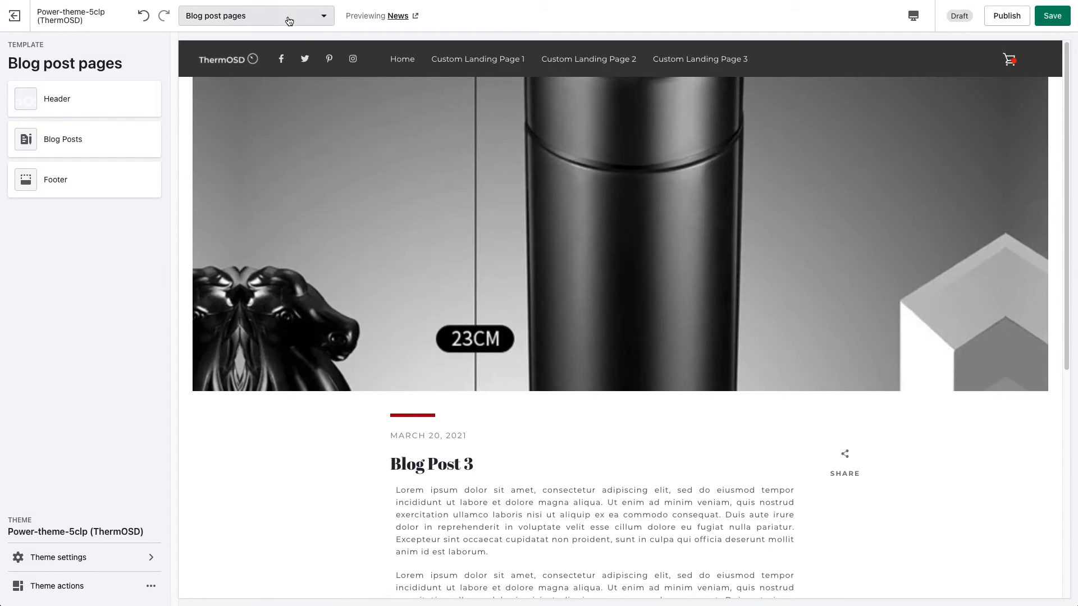
pyautogui.click(288, 21)
pyautogui.moveTo(338, 57)
pyautogui.mouseDown()
pyautogui.moveTo(339, 83)
pyautogui.moveTo(339, 45)
pyautogui.mouseUp()
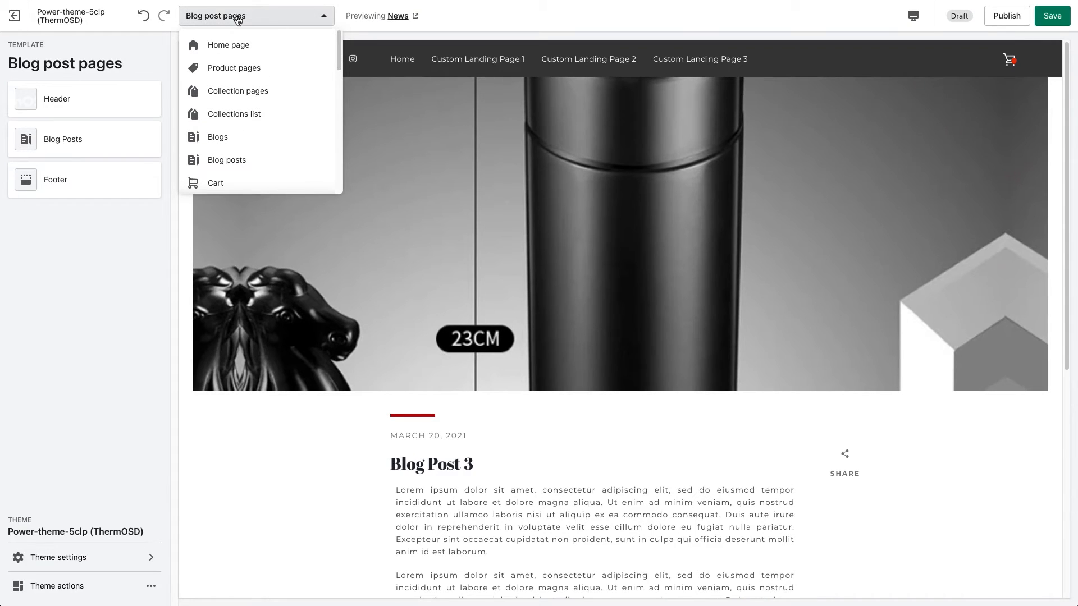
pyautogui.click(349, 254)
pyautogui.scroll(-3, 346, 264)
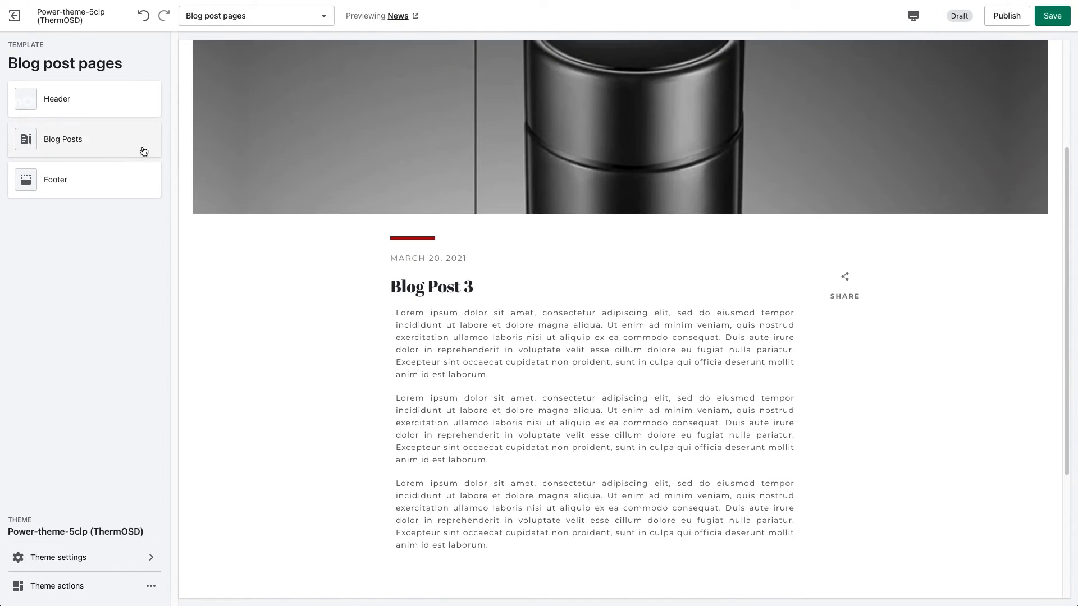
pyautogui.scroll(-4, 272, 223)
pyautogui.scroll(5, 274, 227)
pyautogui.scroll(2, 269, 224)
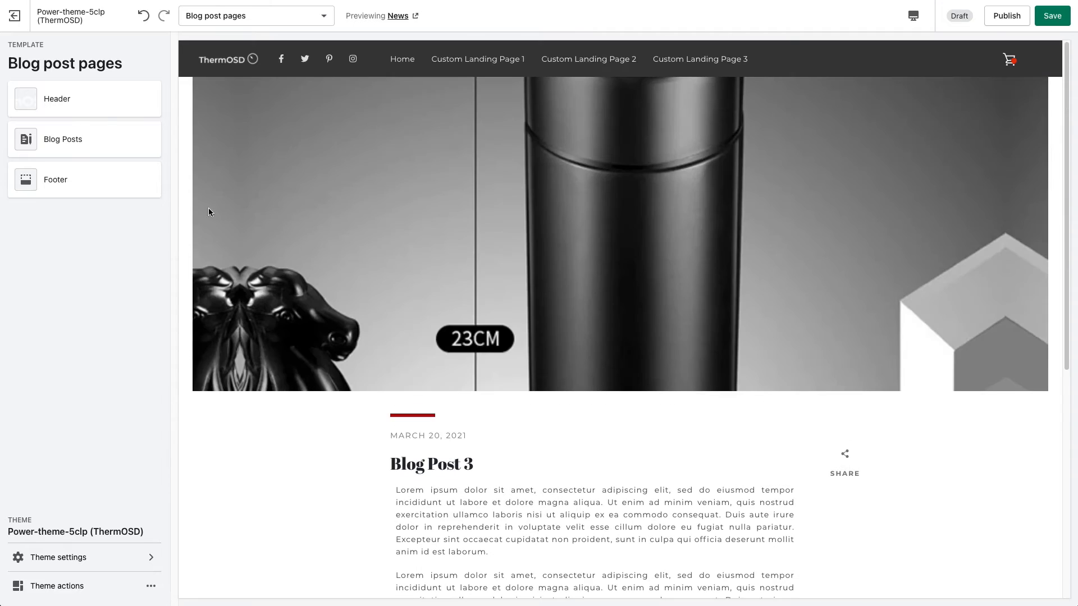
# Open the Blog Posts section's settings and turn the image parallax animation off and back on.
pyautogui.click(39, 140)
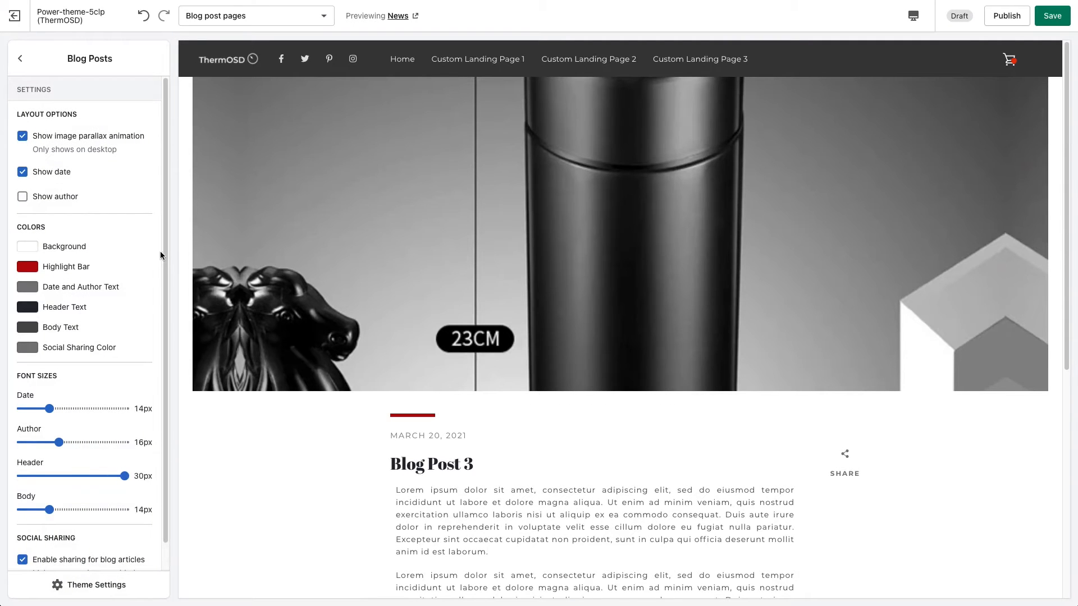
pyautogui.scroll(-1, 165, 247)
pyautogui.scroll(1, 156, 230)
pyautogui.click(46, 138)
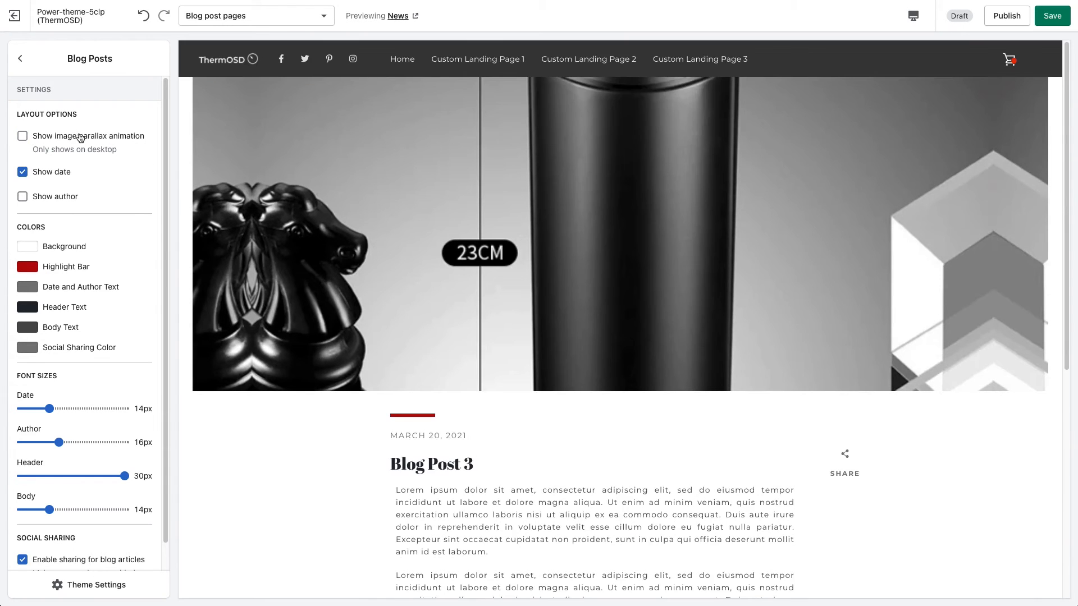
pyautogui.click(80, 138)
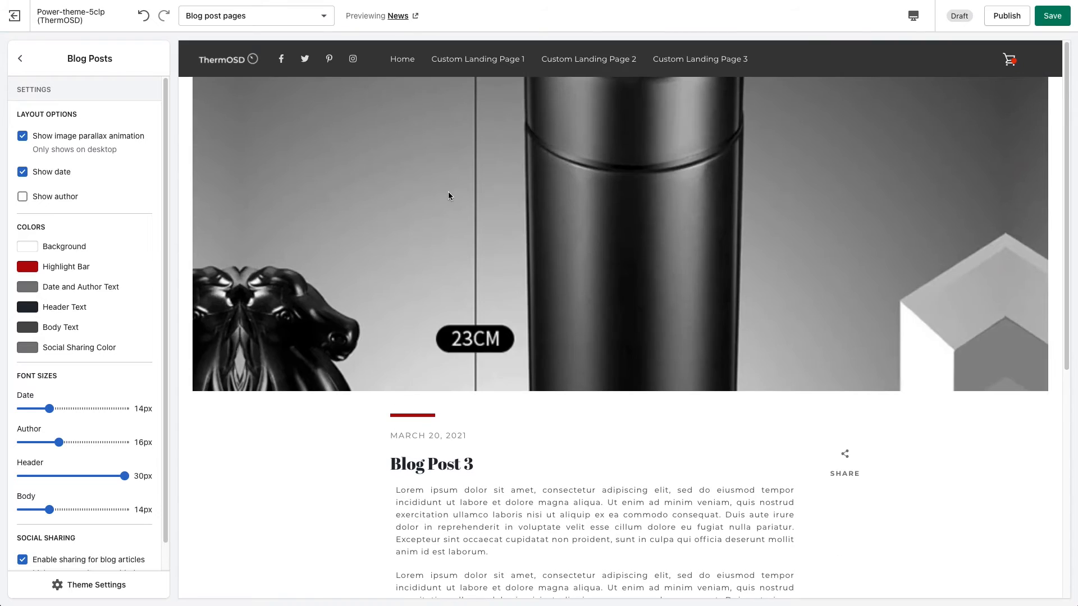
# Preview the blog post in the mobile view, look through it, and return to the desktop view.
pyautogui.click(913, 16)
pyautogui.click(939, 45)
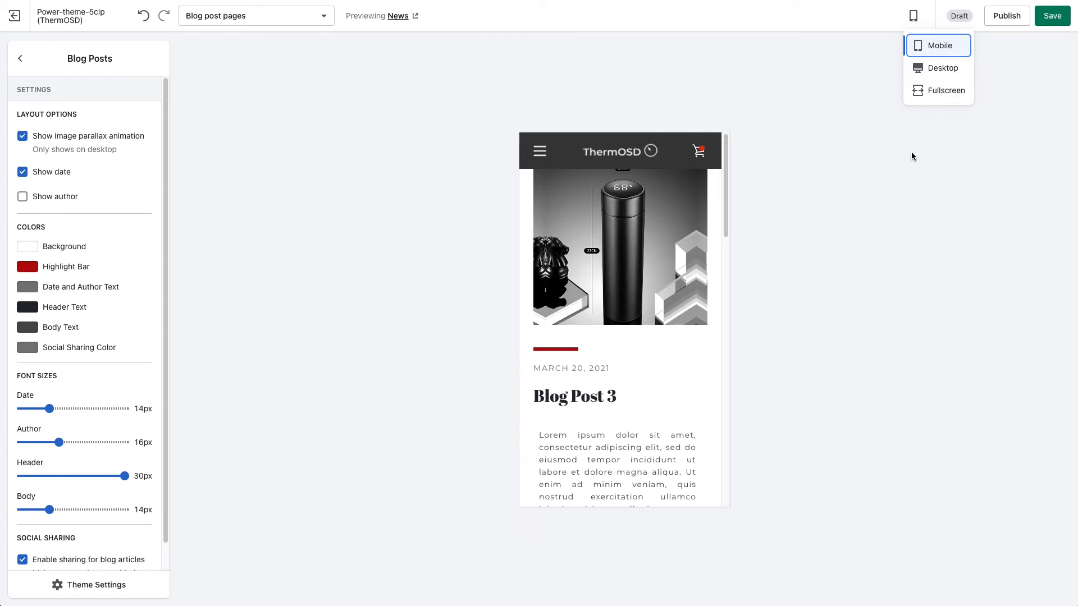
pyautogui.moveTo(727, 213); pyautogui.dragTo(725, 211)
pyautogui.moveTo(726, 212); pyautogui.dragTo(702, 194)
pyautogui.click(943, 68)
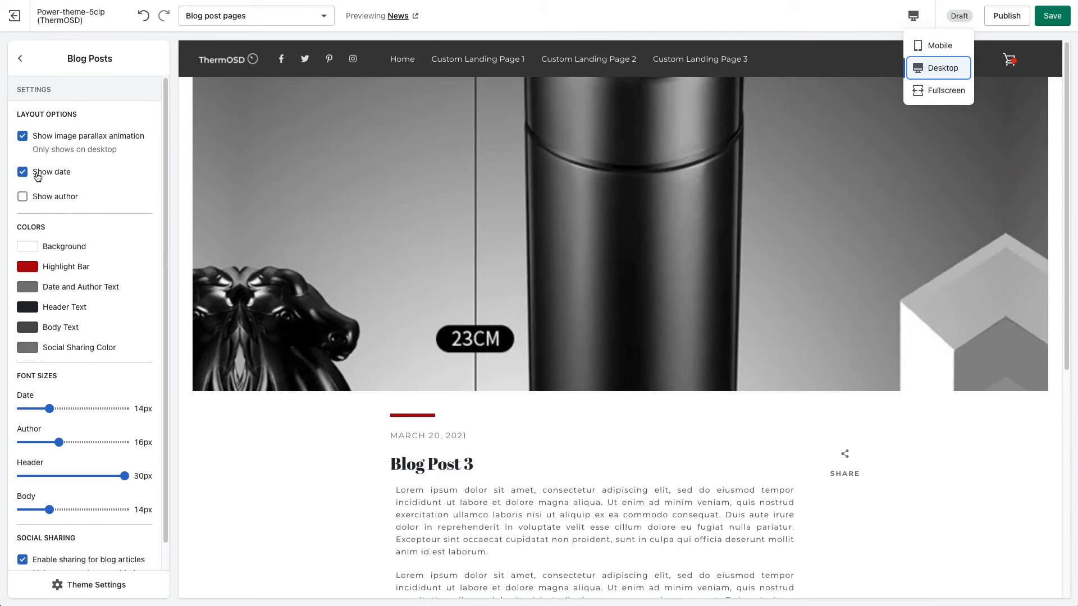
# Change the Header Text color of the Blog Posts section to blue.
pyautogui.scroll(-2, 403, 478)
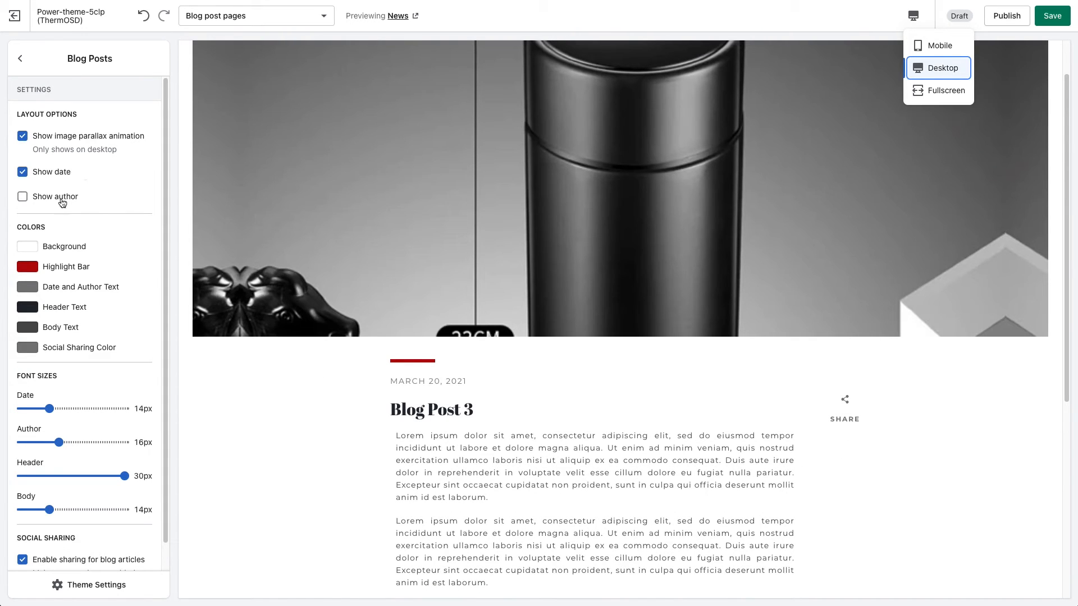
pyautogui.scroll(-1, 84, 258)
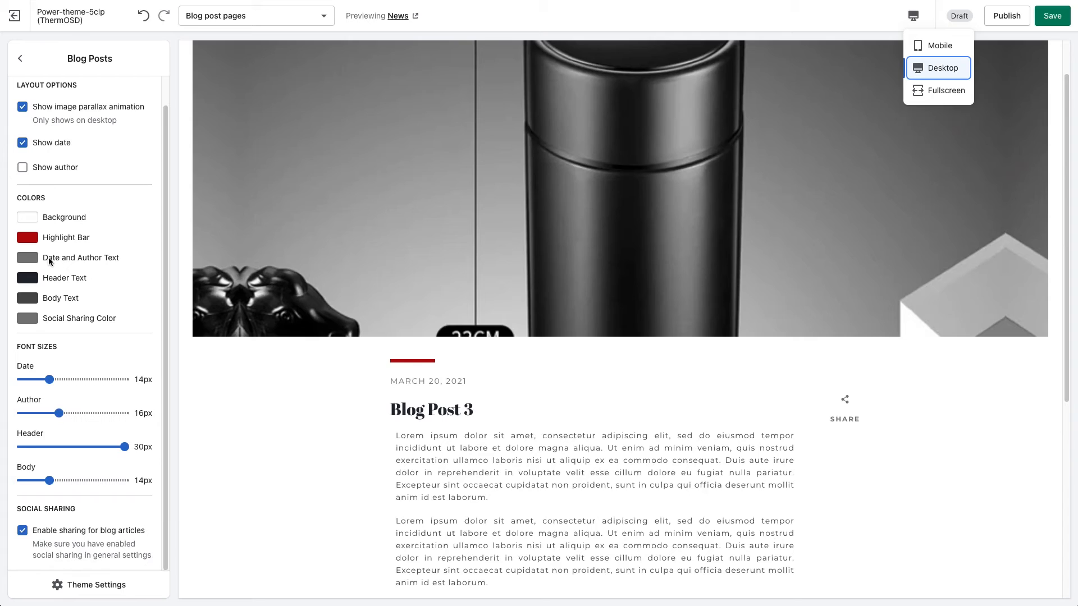
pyautogui.moveTo(403, 384); pyautogui.dragTo(473, 390)
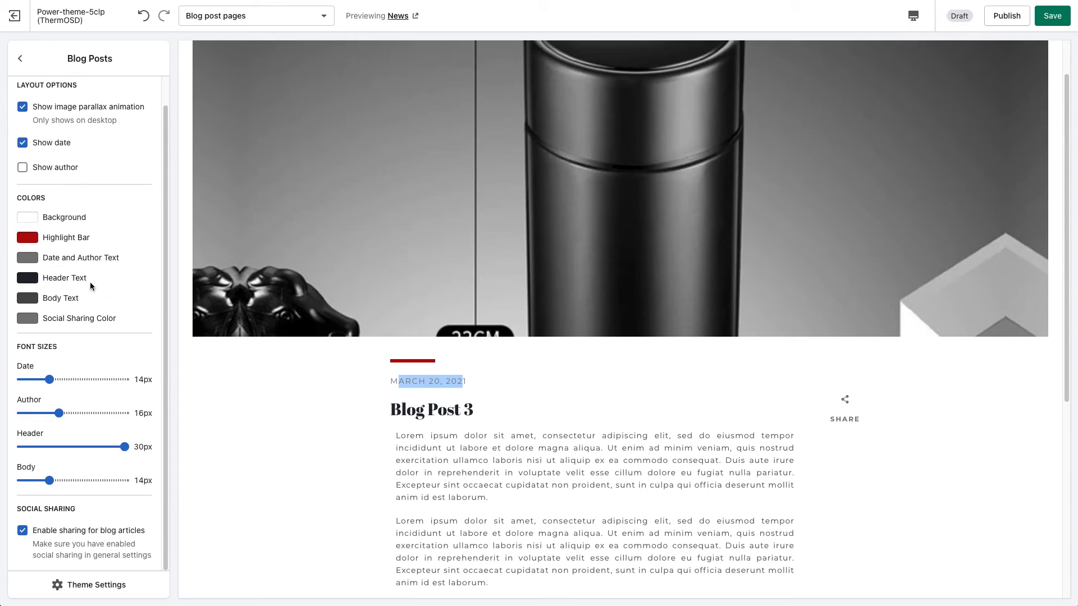
pyautogui.click(63, 279)
pyautogui.click(52, 279)
pyautogui.click(52, 279)
pyautogui.moveTo(392, 410); pyautogui.dragTo(458, 415)
pyautogui.click(88, 306)
pyautogui.click(153, 292)
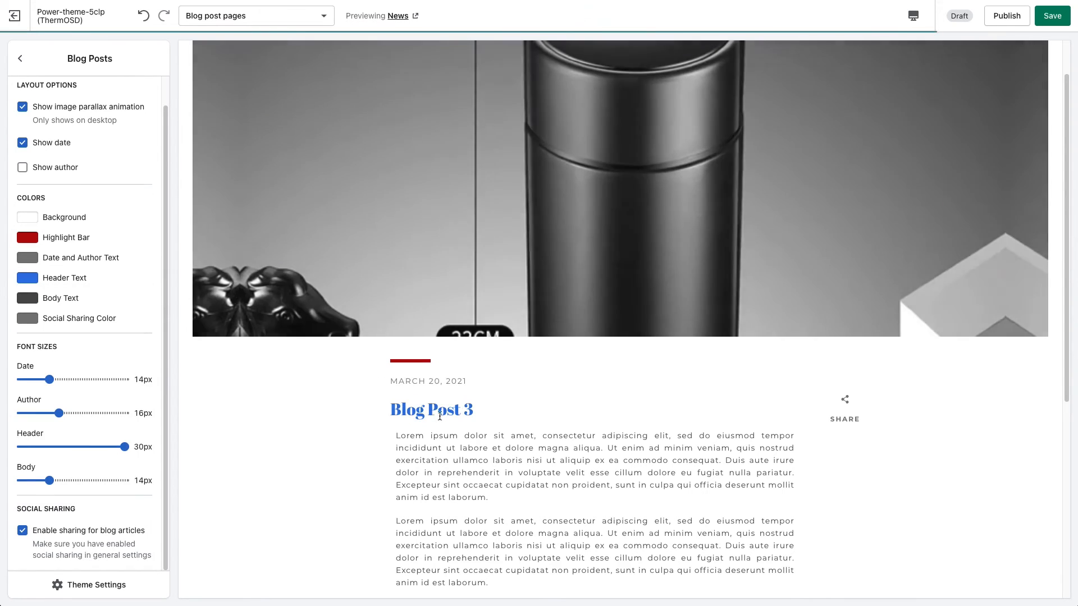
# Set the Body Text color of the Blog Posts section to #F12C2C and save the theme changes.
pyautogui.click(27, 298)
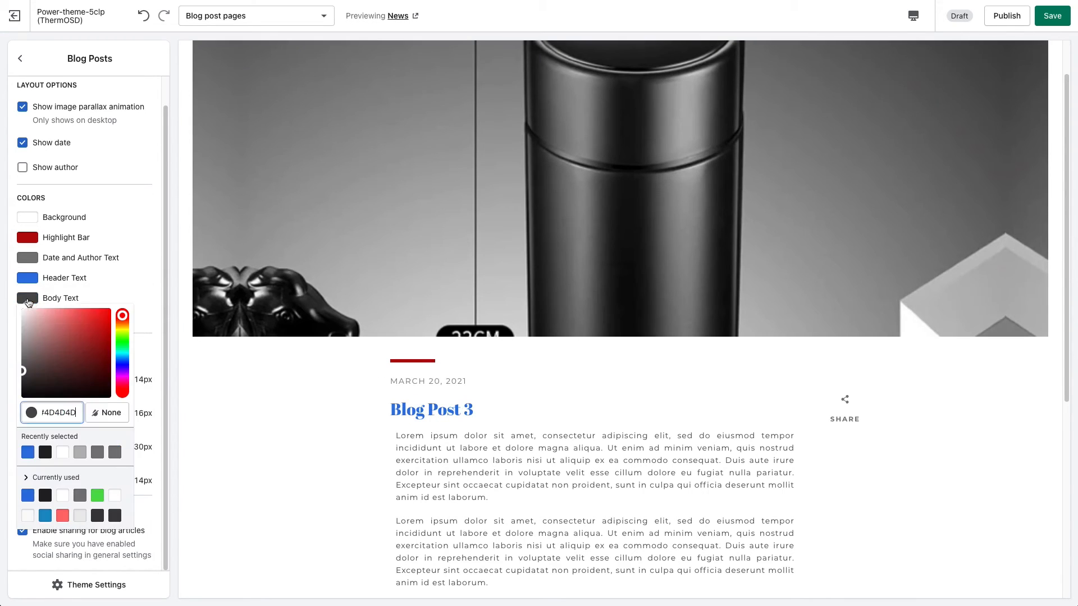
pyautogui.click(95, 314)
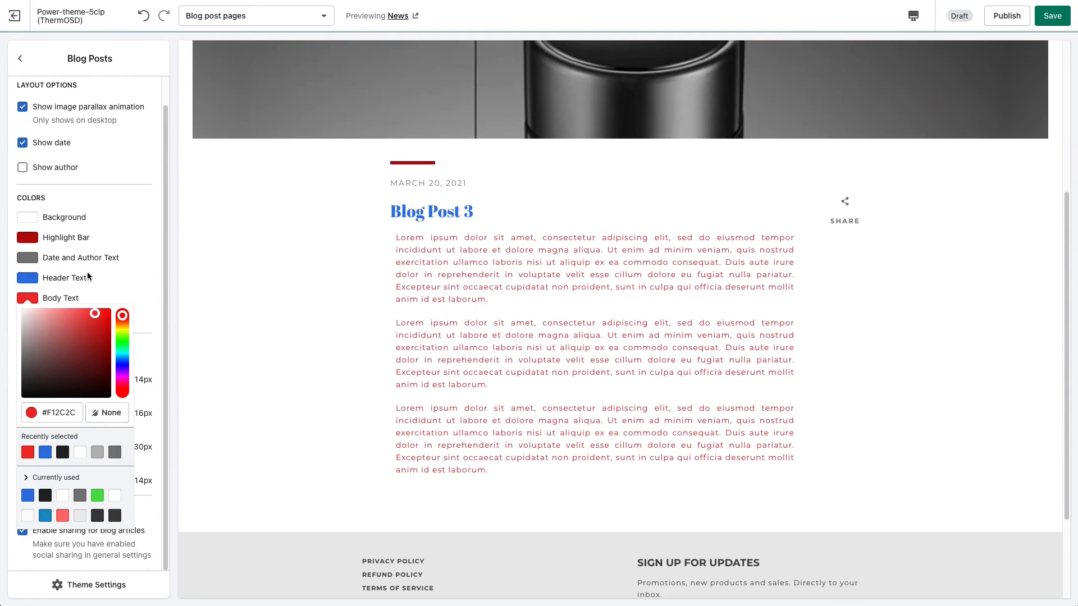
pyautogui.click(139, 261)
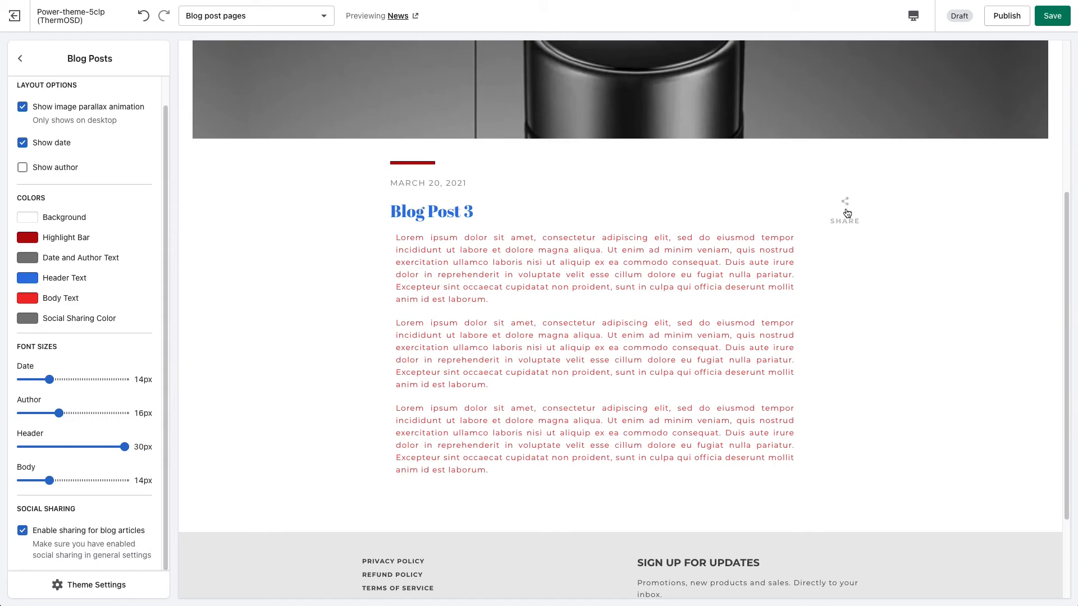
pyautogui.click(1059, 16)
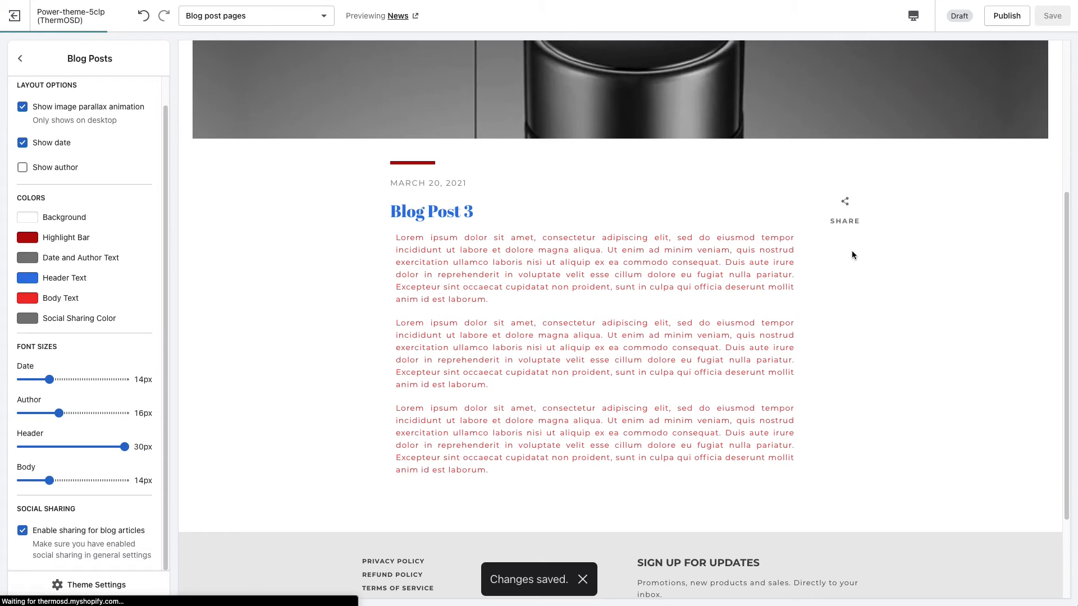
# Examine the post's share icons and the theme's social sharing options, returning to the Blog Posts section's settings.
pyautogui.click(844, 214)
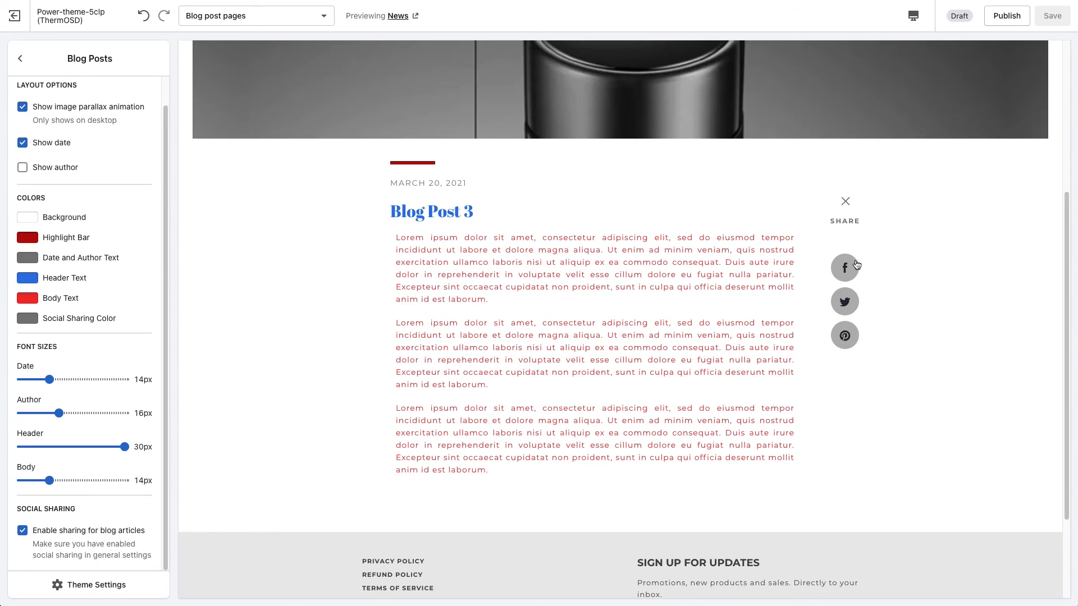
pyautogui.click(94, 589)
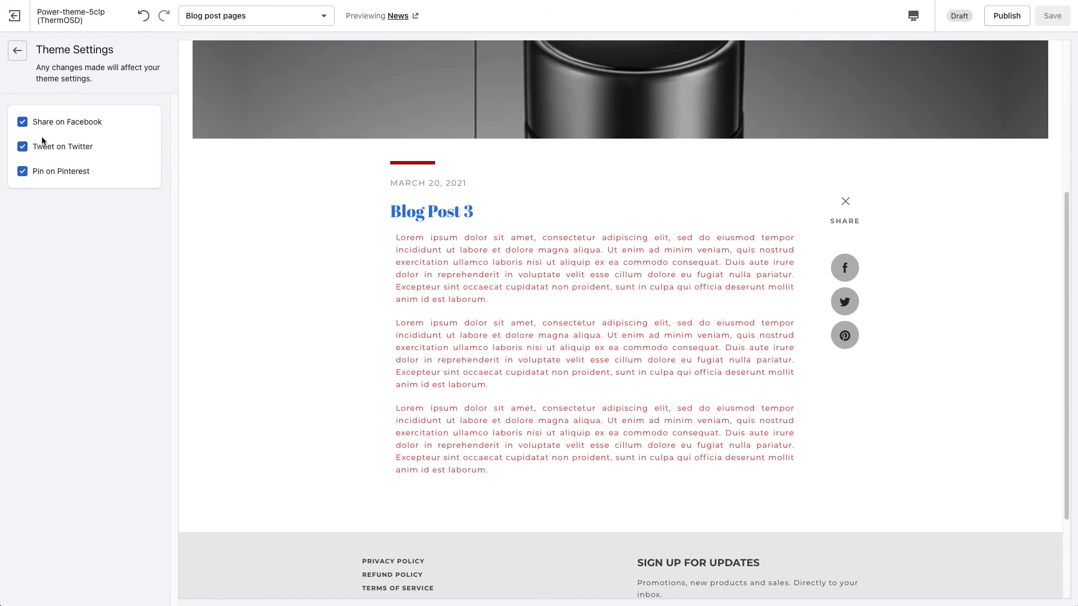
pyautogui.click(17, 51)
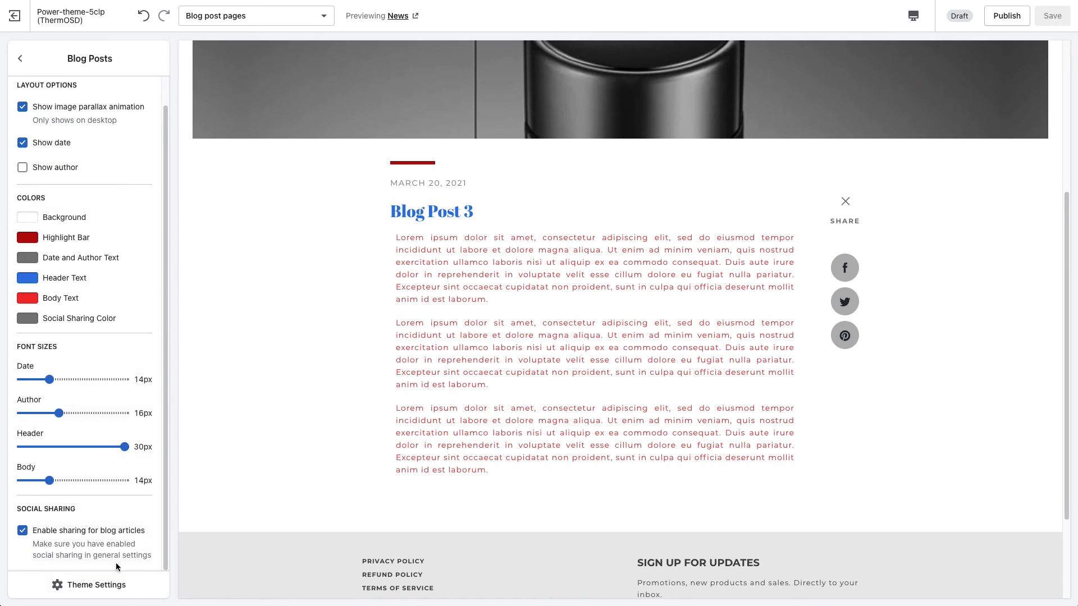
pyautogui.click(23, 58)
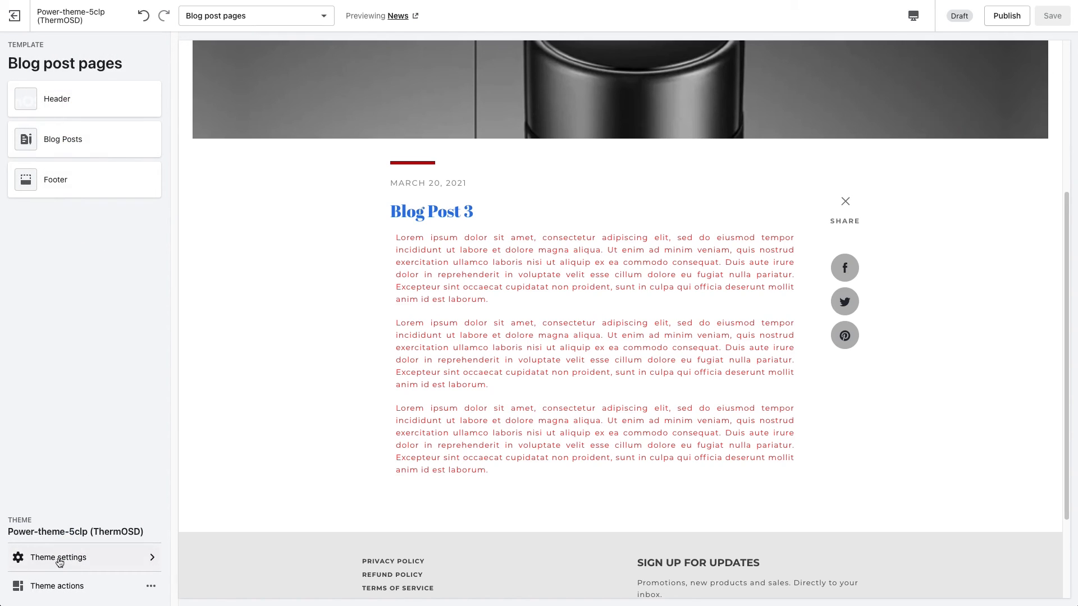
pyautogui.click(79, 149)
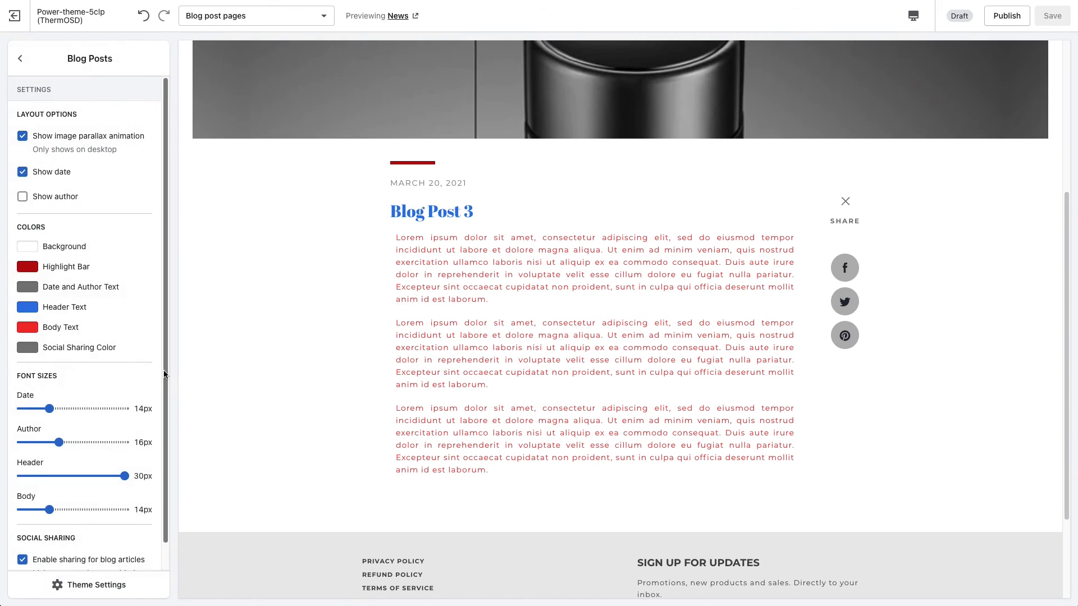
pyautogui.scroll(-1, 168, 393)
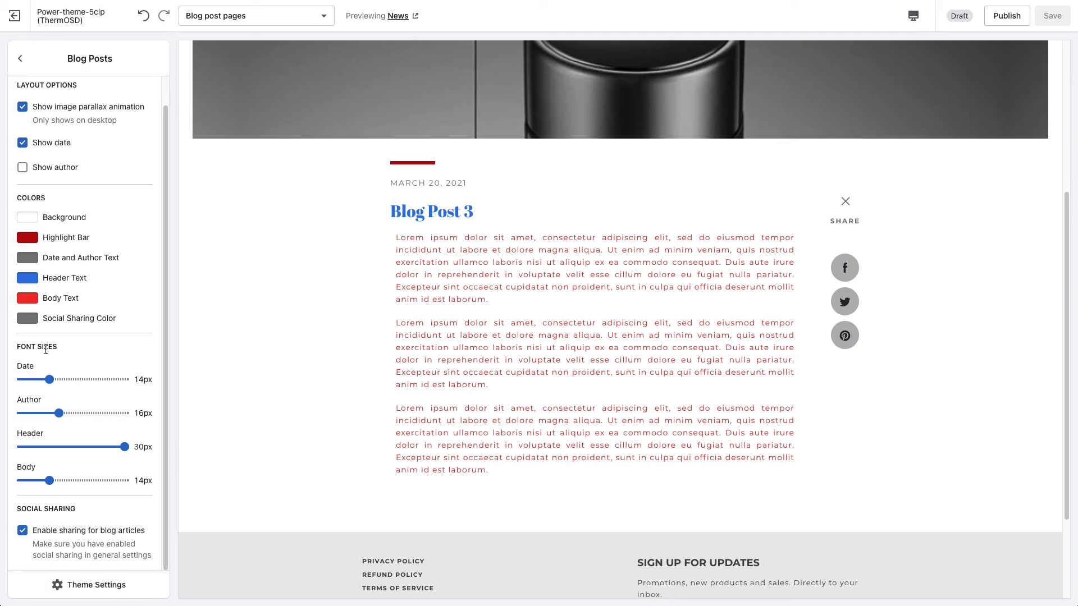
# Set the Blog Posts font sizes to 16px for Date, 30px for Header and 18px for Body.
pyautogui.moveTo(48, 380); pyautogui.dragTo(59, 380)
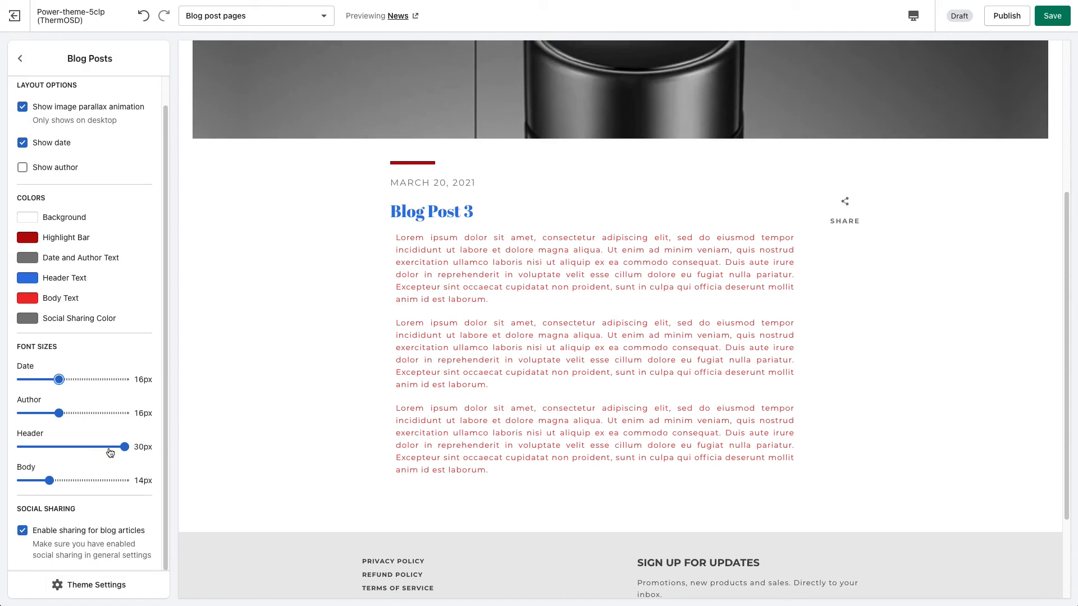
pyautogui.moveTo(128, 444); pyautogui.dragTo(59, 447)
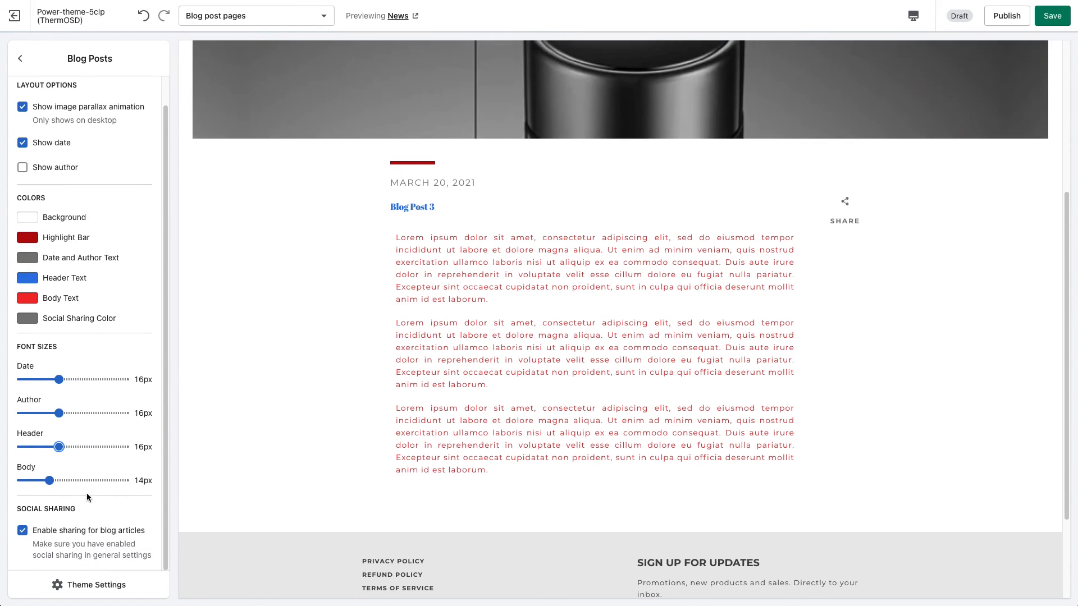
pyautogui.moveTo(59, 446); pyautogui.dragTo(124, 447)
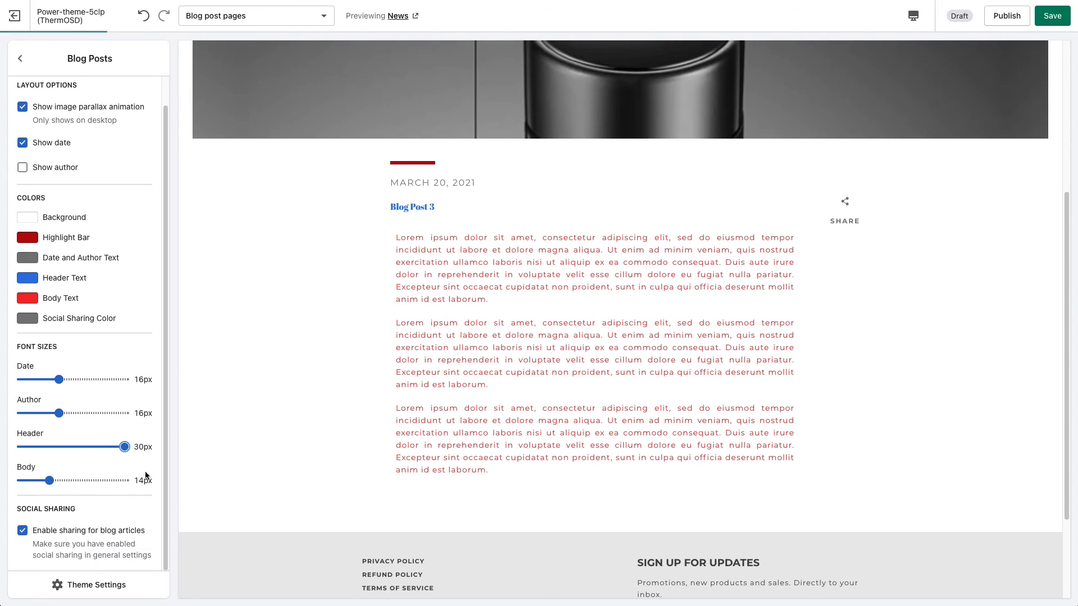
pyautogui.click(69, 481)
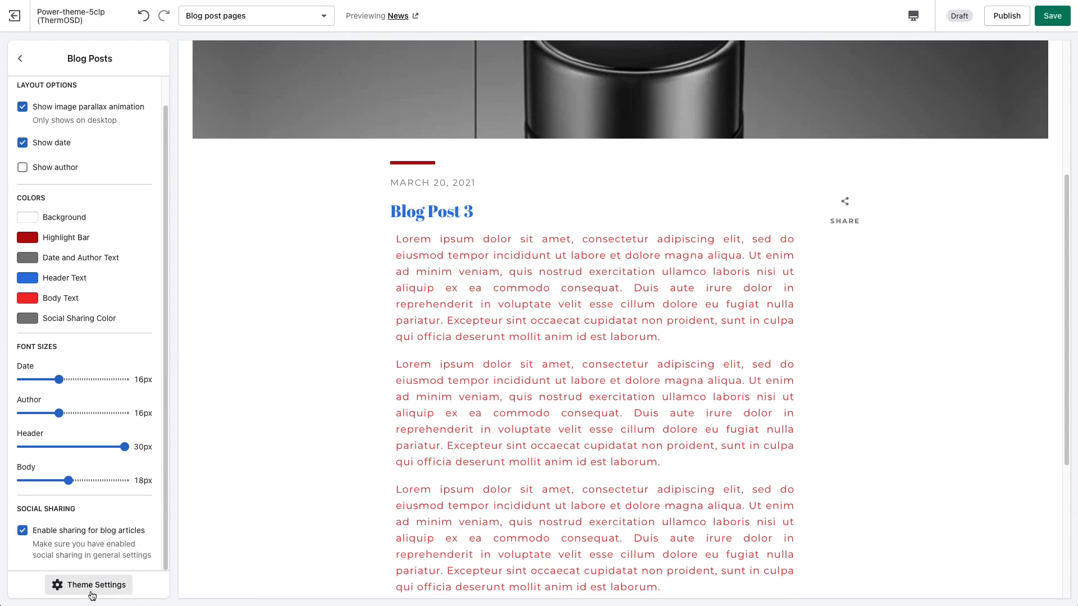
# Disable social sharing for blog articles in the Blog Posts section.
pyautogui.moveTo(55, 546); pyautogui.dragTo(133, 557)
pyautogui.click(134, 557)
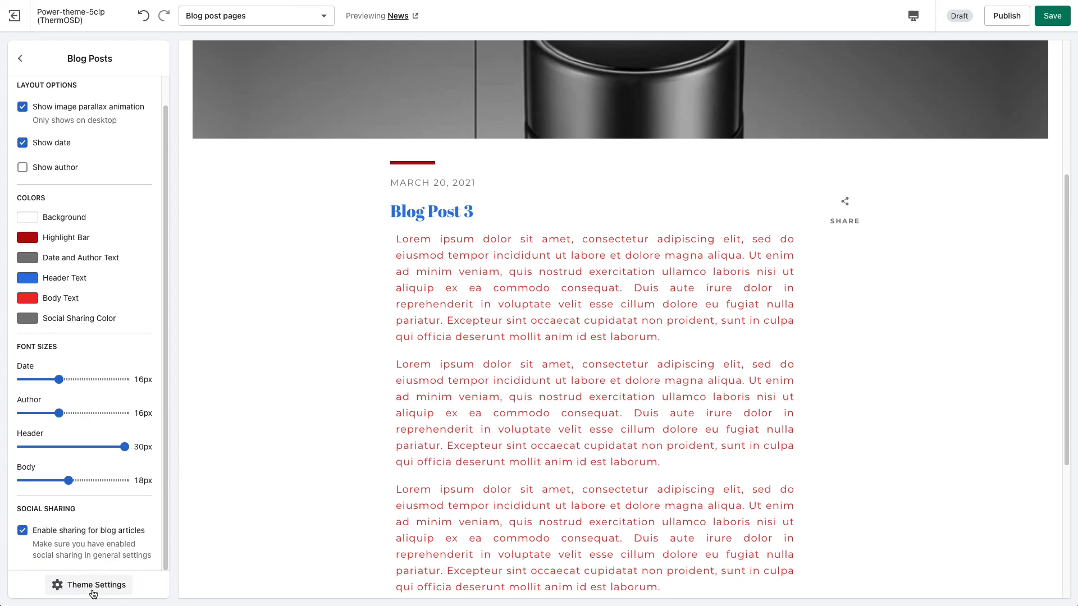
pyautogui.click(23, 531)
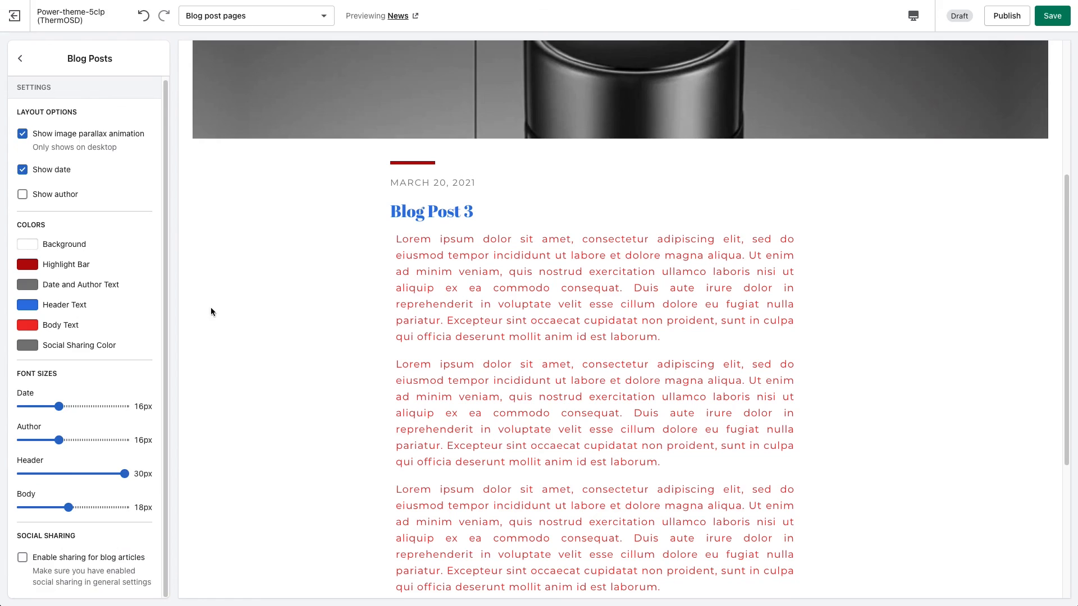
pyautogui.scroll(4, 392, 265)
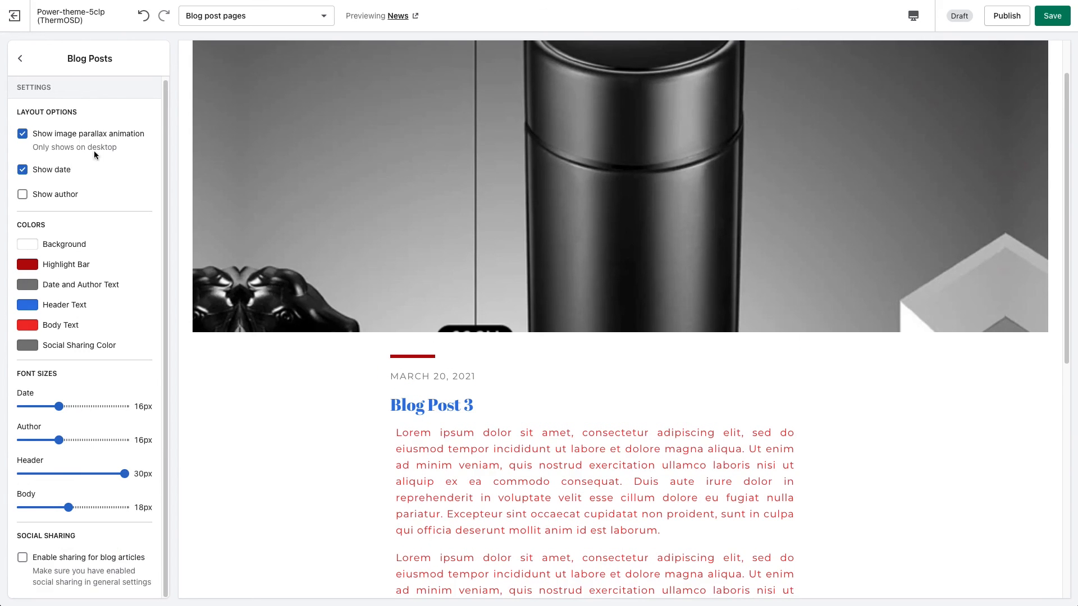
# Look over the page template choices and return to the section list of the Blog post pages template.
pyautogui.click(253, 20)
pyautogui.scroll(-3, 337, 85)
pyautogui.moveTo(337, 85); pyautogui.dragTo(376, 100)
pyautogui.click(226, 44)
pyautogui.click(18, 58)
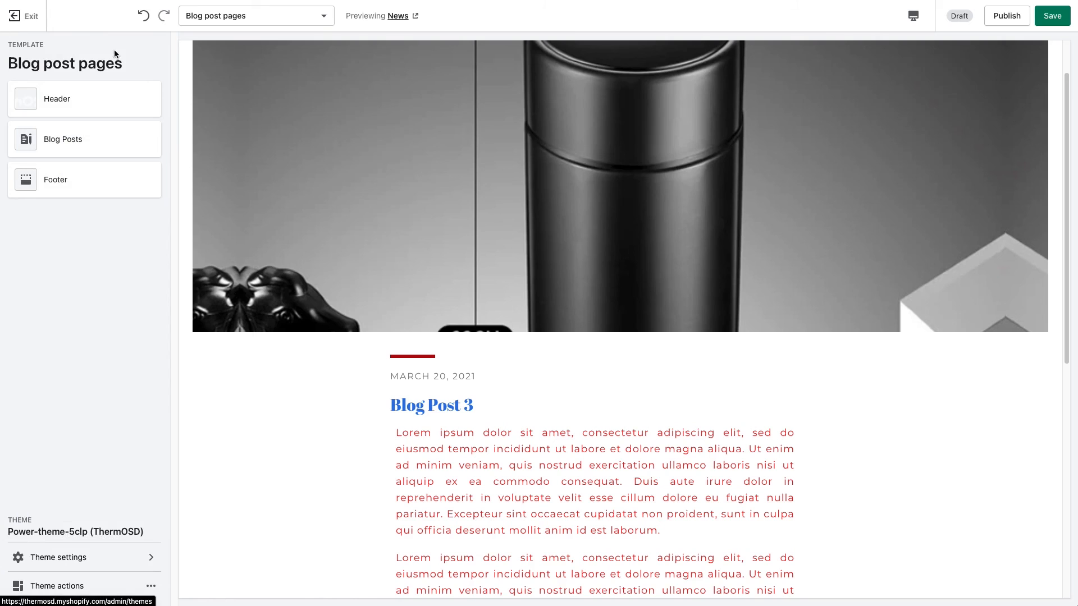
# Start exiting the theme editor, cancel leaving with unsaved changes, and switch to the Home page template.
pyautogui.click(14, 18)
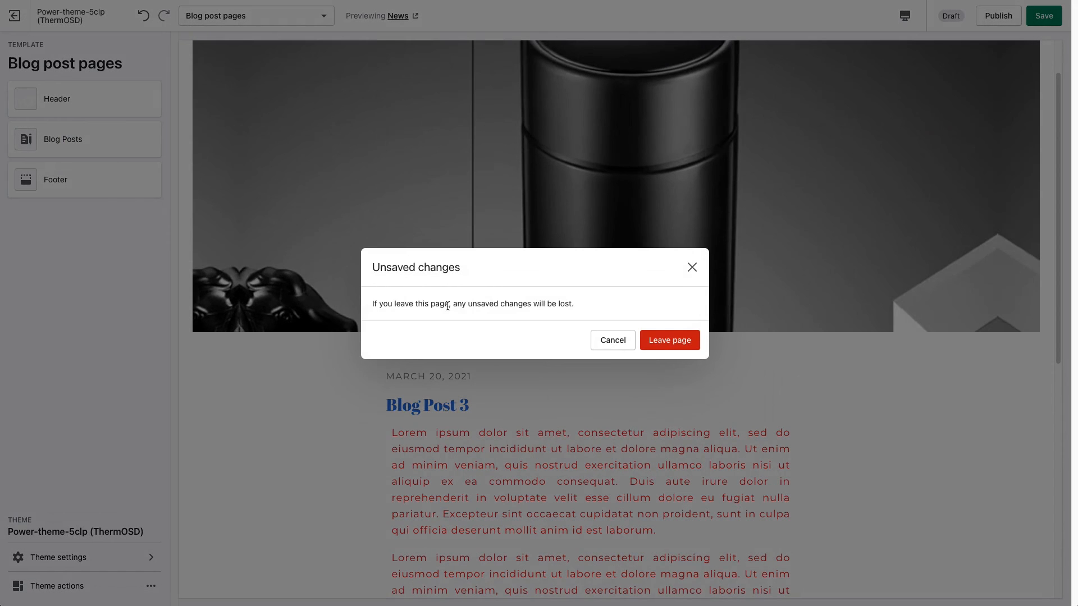
pyautogui.click(613, 340)
pyautogui.click(236, 16)
pyautogui.click(235, 41)
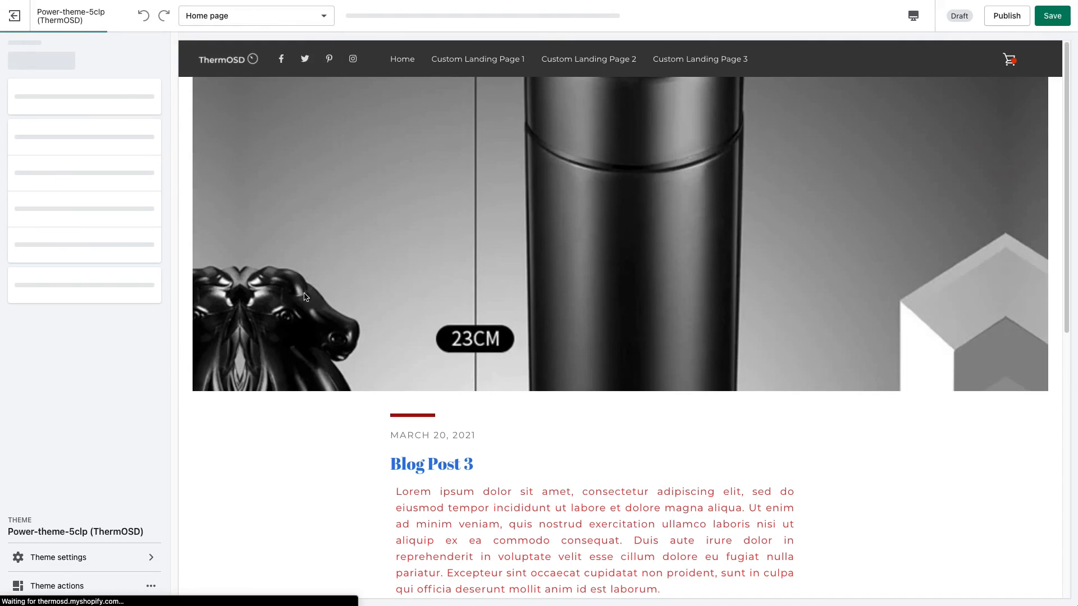